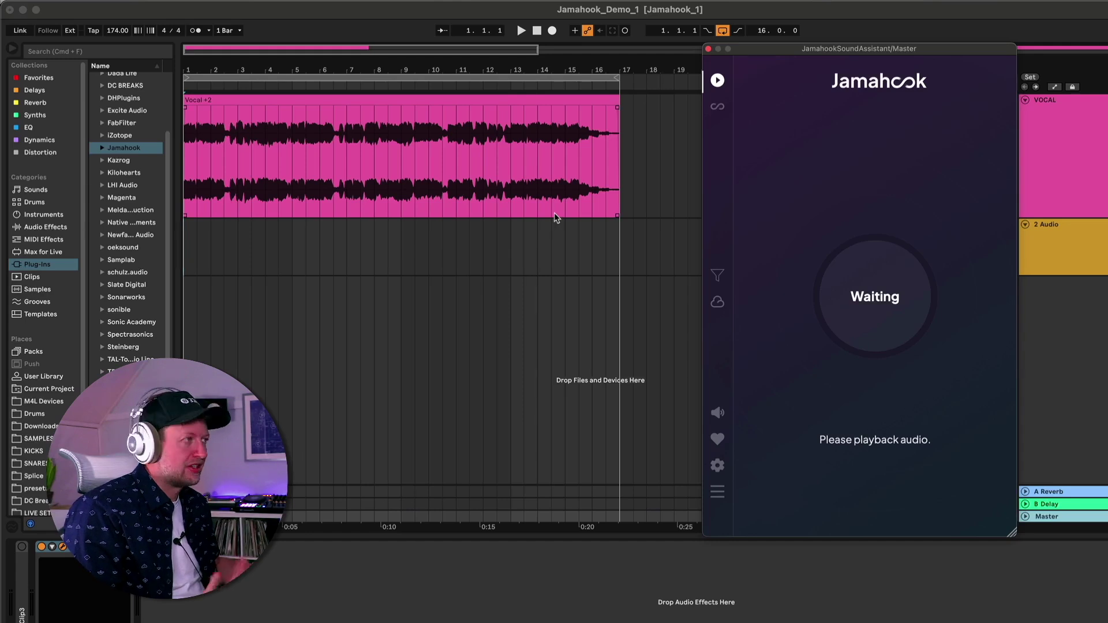
- Select the 16-bar Vocal clip in the Arrangement view
{"action": "left_click", "coordinate": [347, 100]}
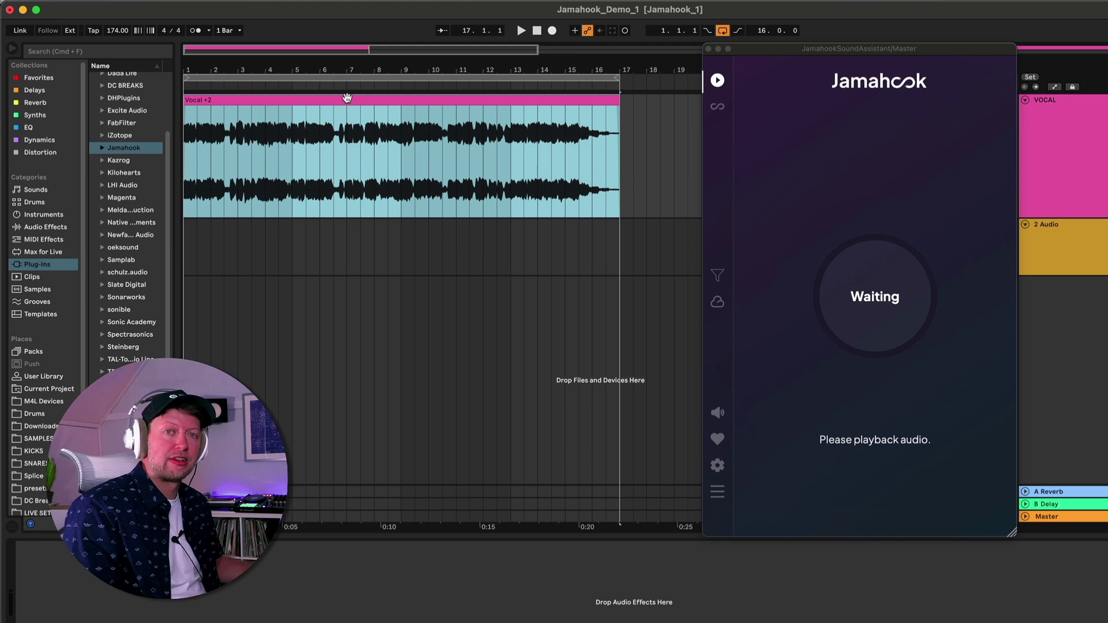
- Play the AI singer's vocal from the start in ACE Studio, then return to Live
{"action": "key", "text": "super+Tab"}
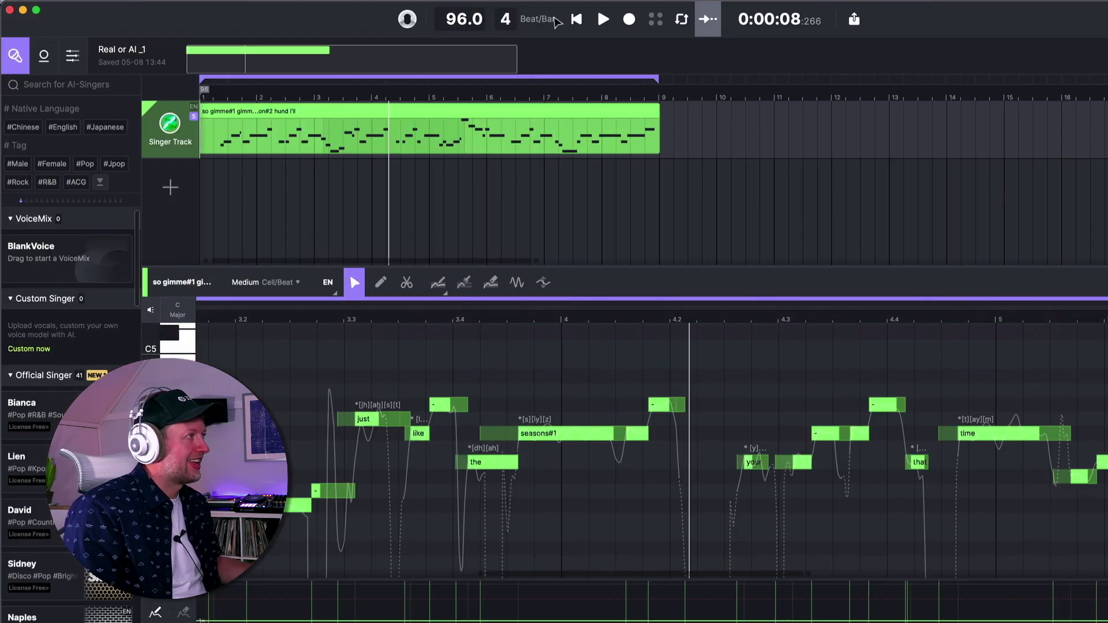
{"action": "left_click", "coordinate": [575, 19]}
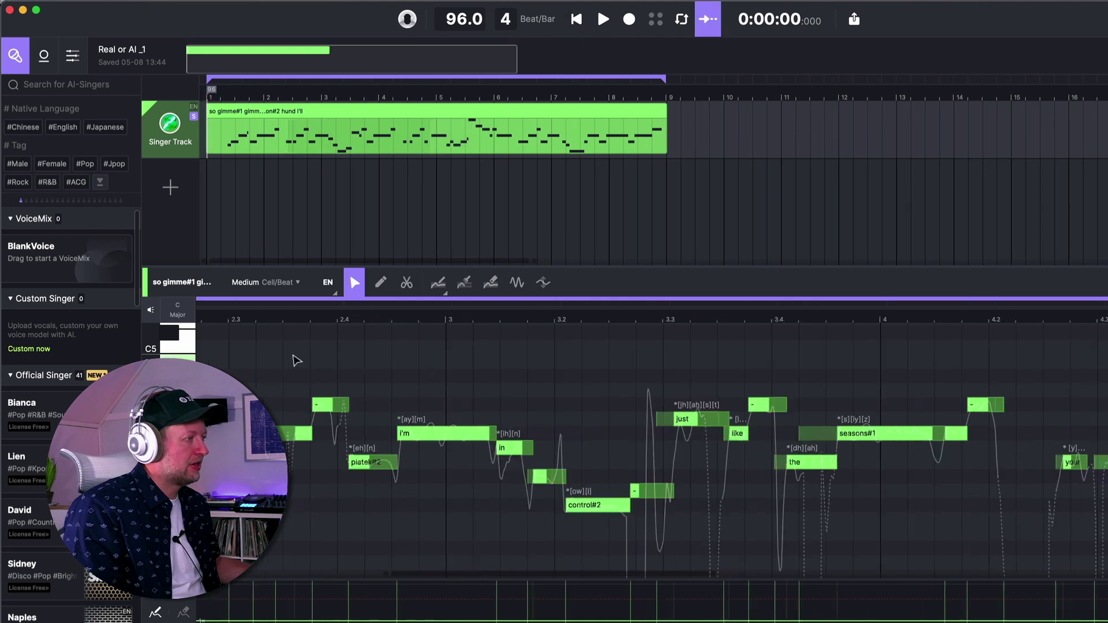
{"action": "key", "text": "space"}
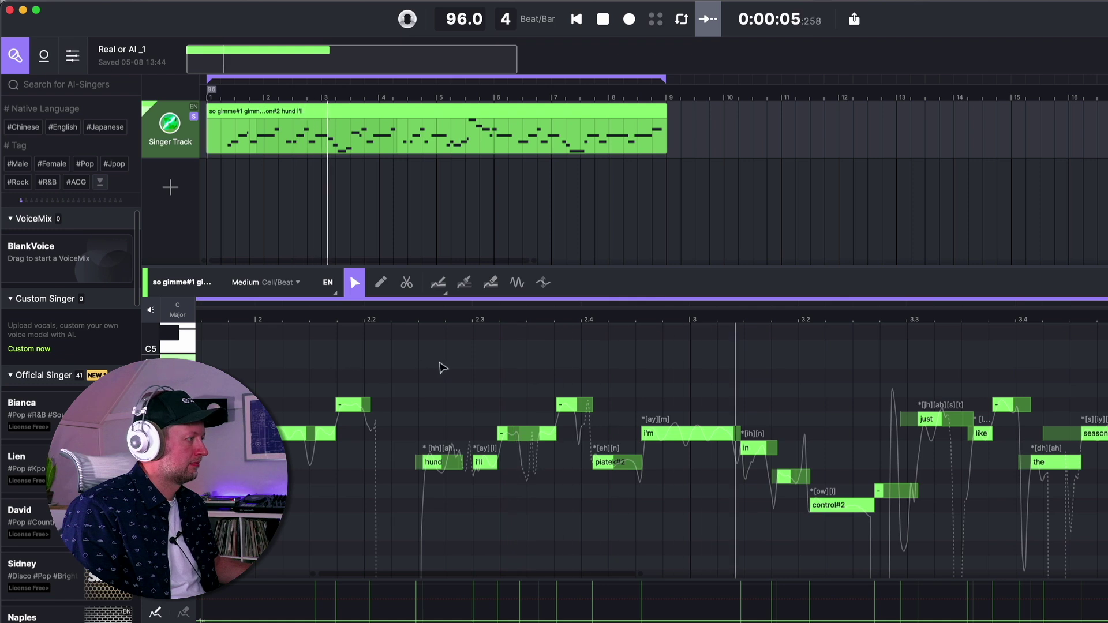
{"action": "key", "text": "space"}
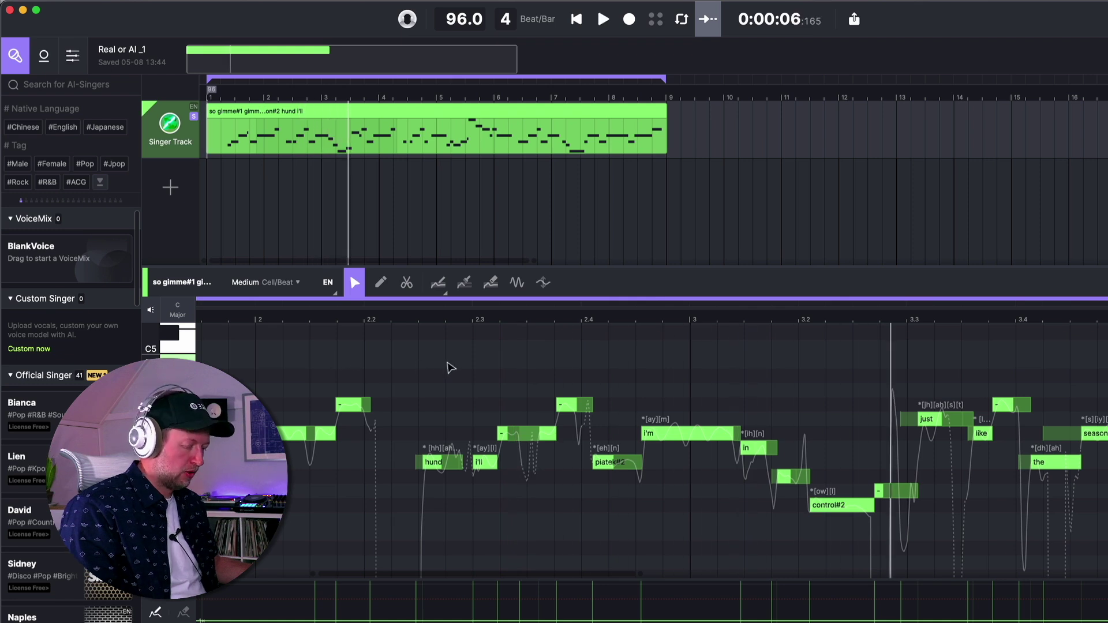
{"action": "key", "text": "super+Tab"}
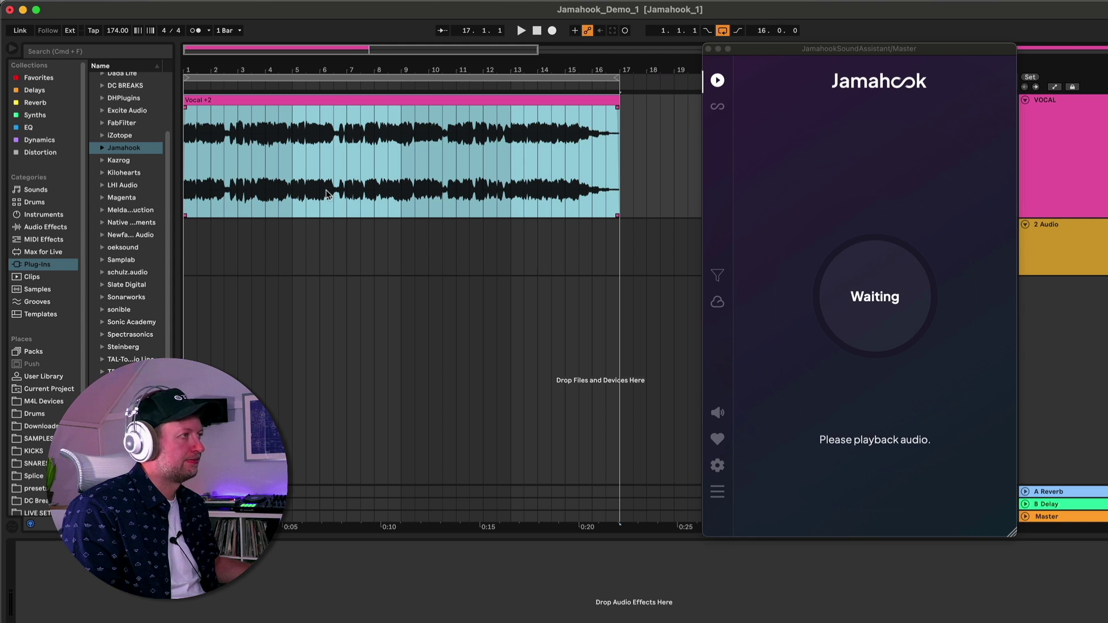
- Play the vocal so Jamahook matches it, then compare the Rhythm and Drums matches
{"action": "key", "text": "space"}
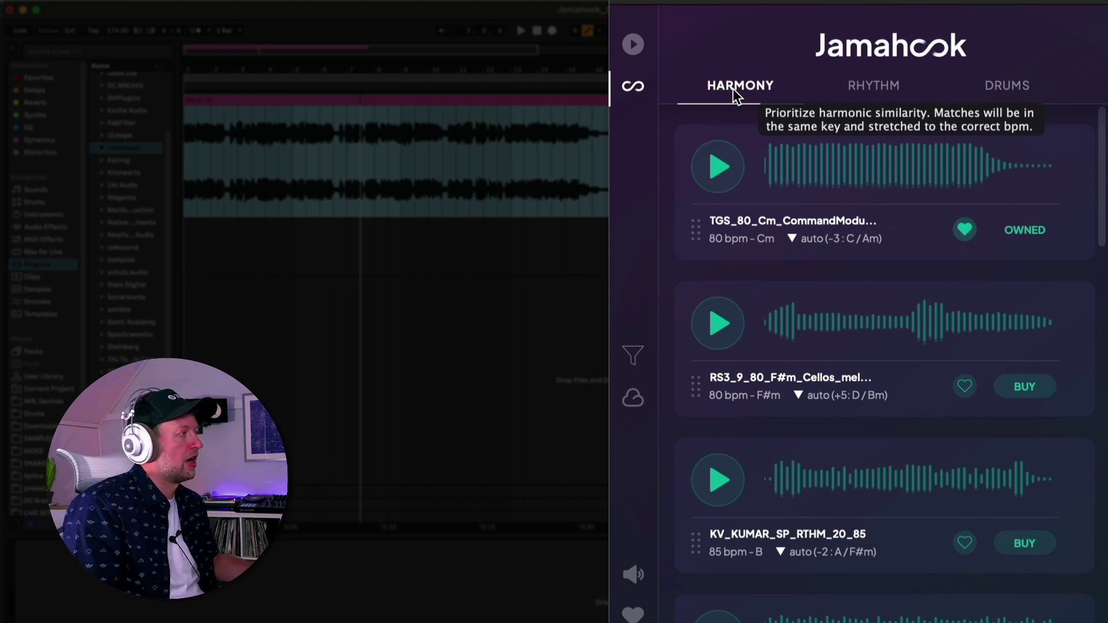
{"action": "left_click", "coordinate": [880, 90]}
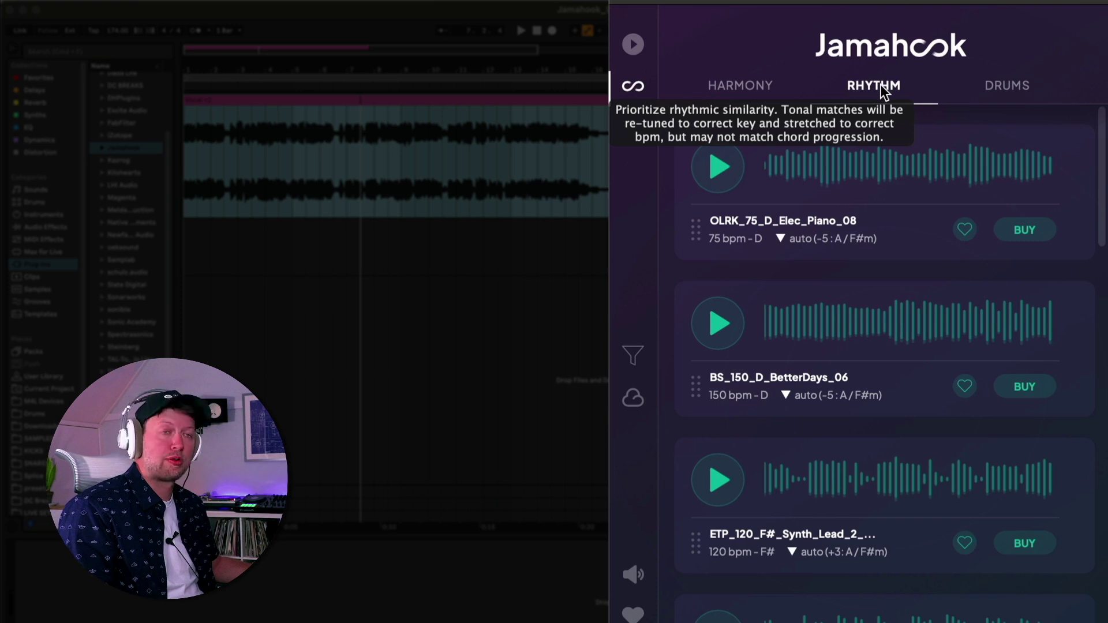
{"action": "left_click", "coordinate": [1016, 87]}
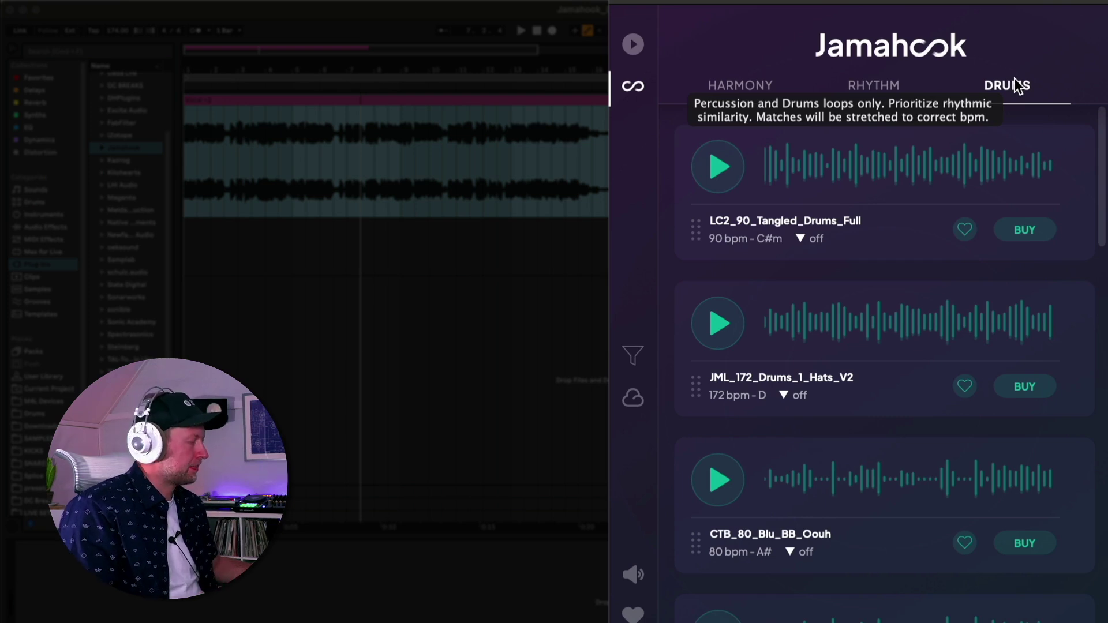
- Review Jamahook's Instrument, Genre and Mood filter sections
{"action": "left_click", "coordinate": [633, 356]}
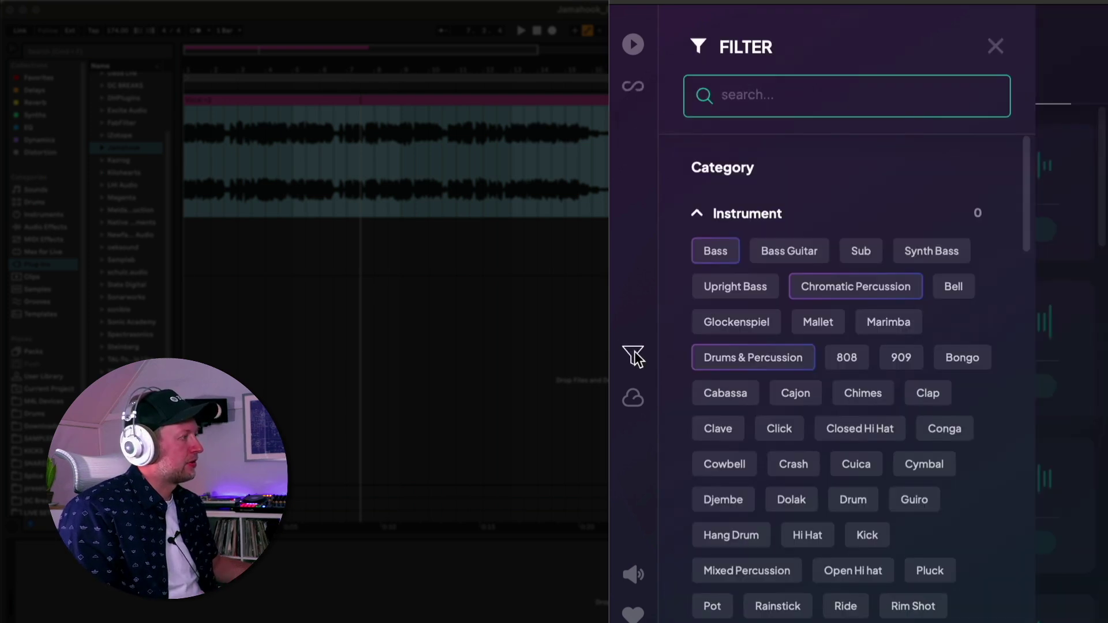
{"action": "left_click", "coordinate": [697, 215]}
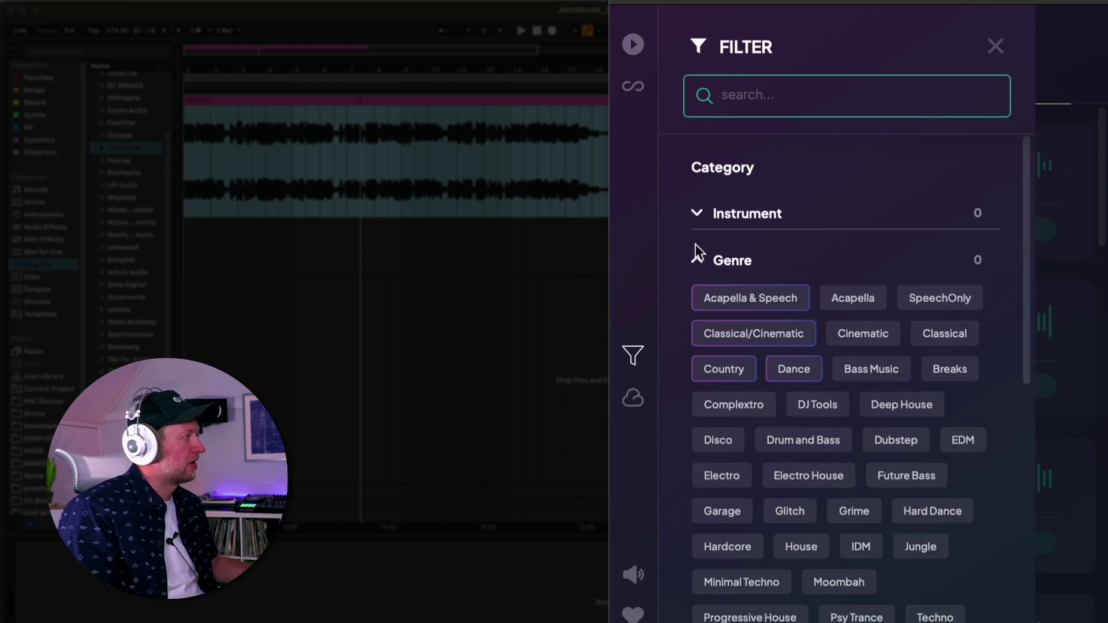
{"action": "left_click", "coordinate": [696, 261]}
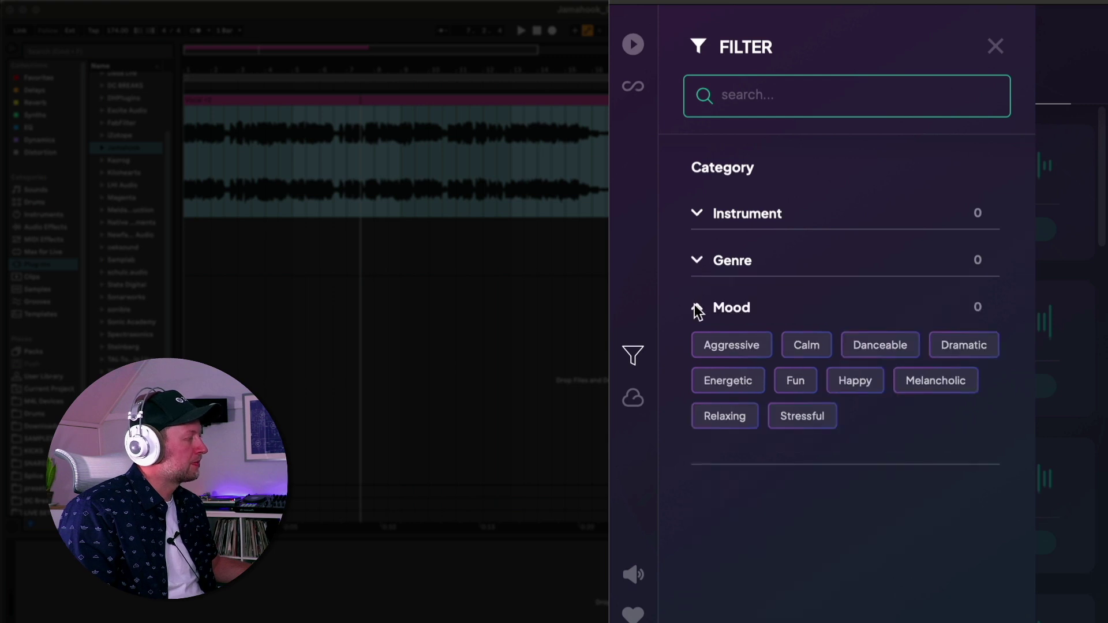
{"action": "left_click", "coordinate": [696, 308]}
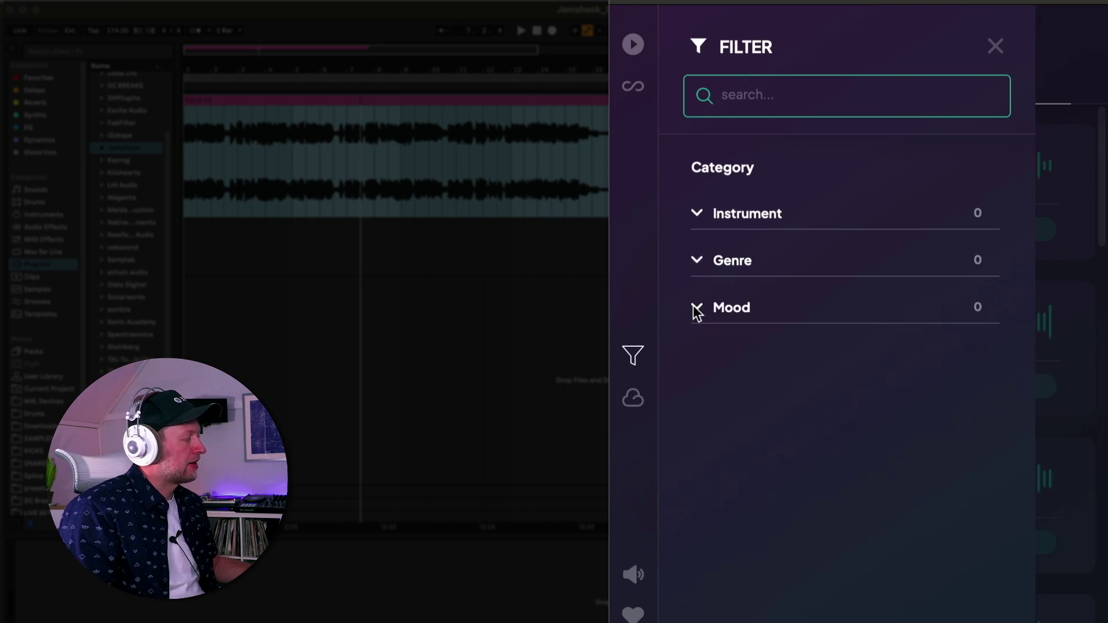
- Check the match source options, then return to the Harmony matches
{"action": "left_click", "coordinate": [631, 399]}
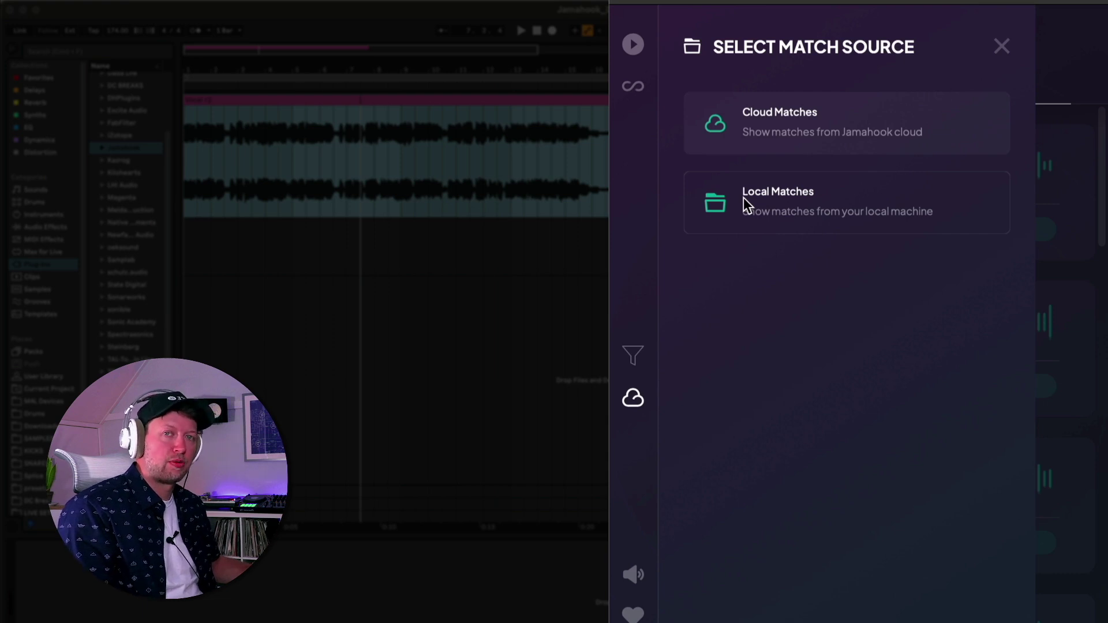
{"action": "left_click", "coordinate": [632, 349]}
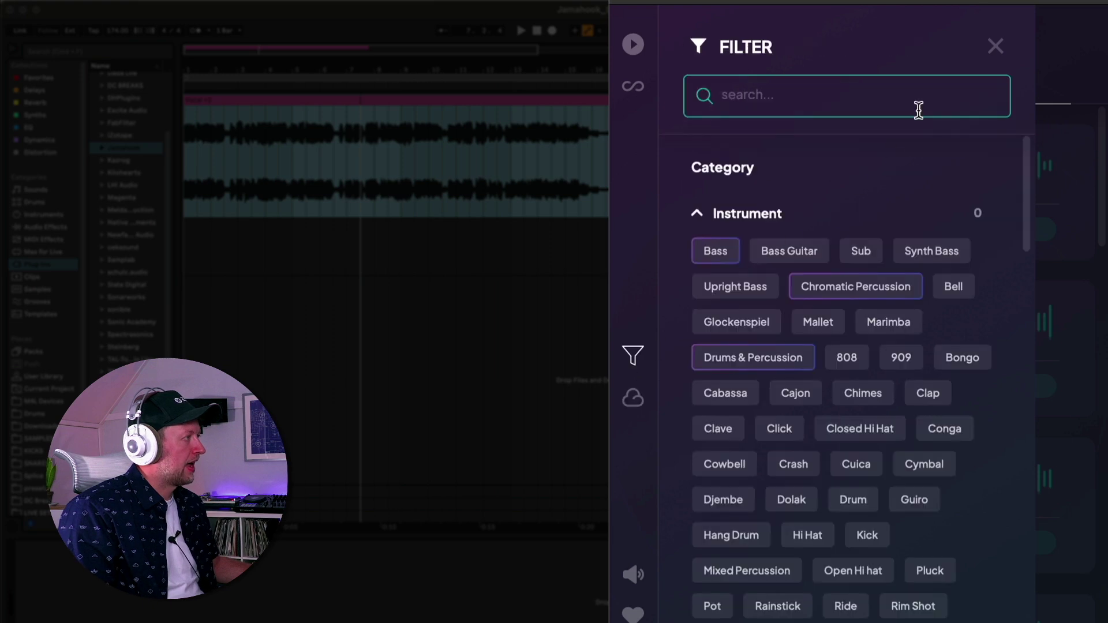
{"action": "left_click", "coordinate": [635, 53]}
{"action": "left_click", "coordinate": [634, 89]}
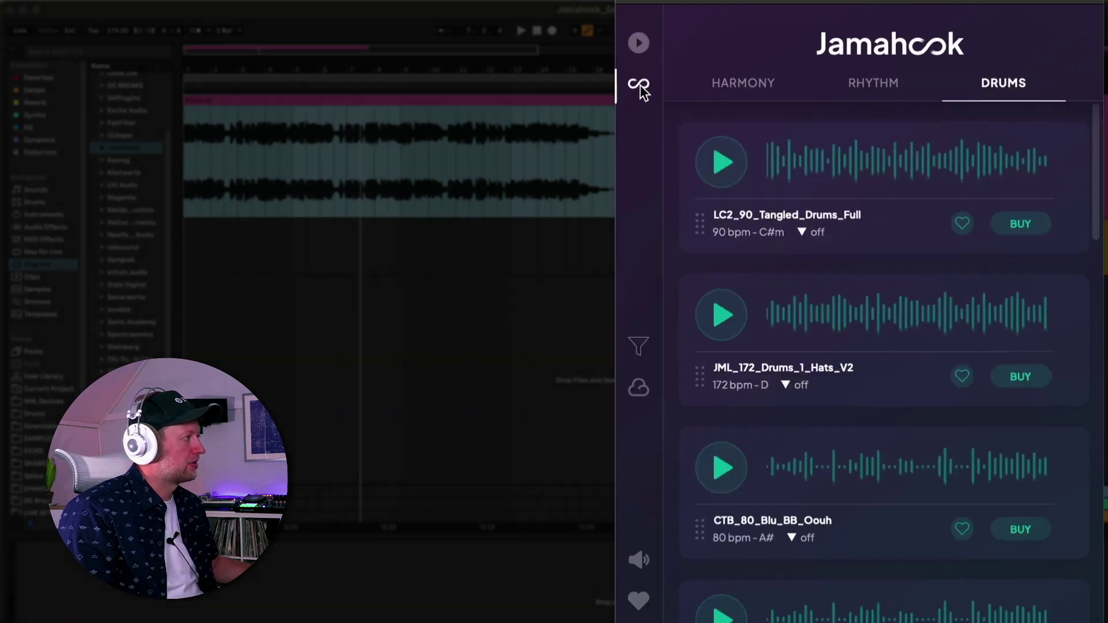
{"action": "left_click", "coordinate": [745, 84]}
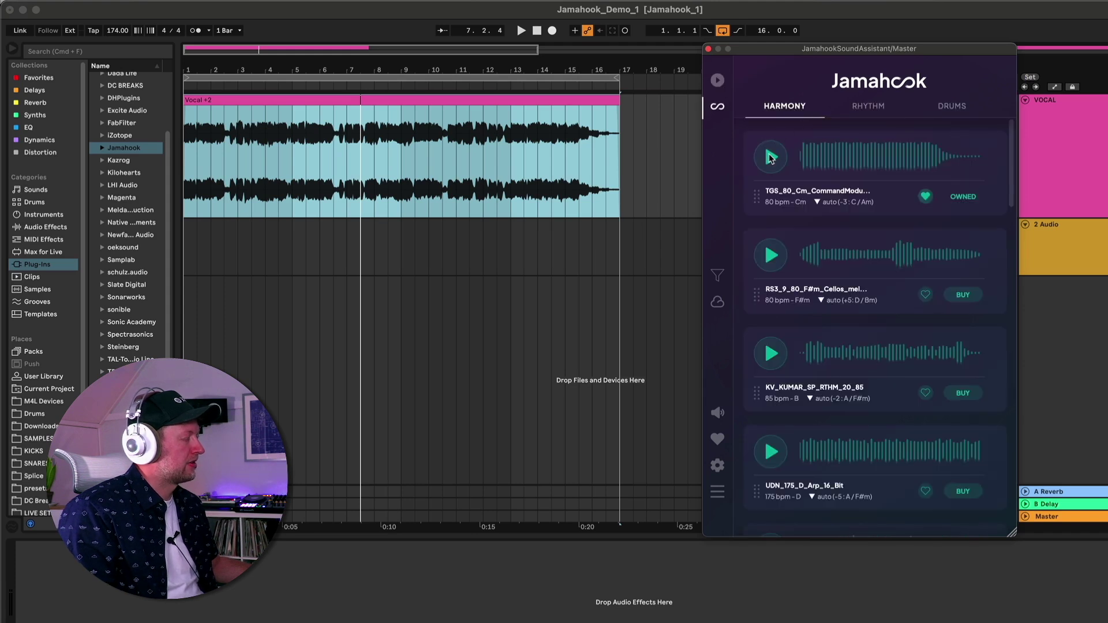
{"action": "left_click", "coordinate": [770, 157]}
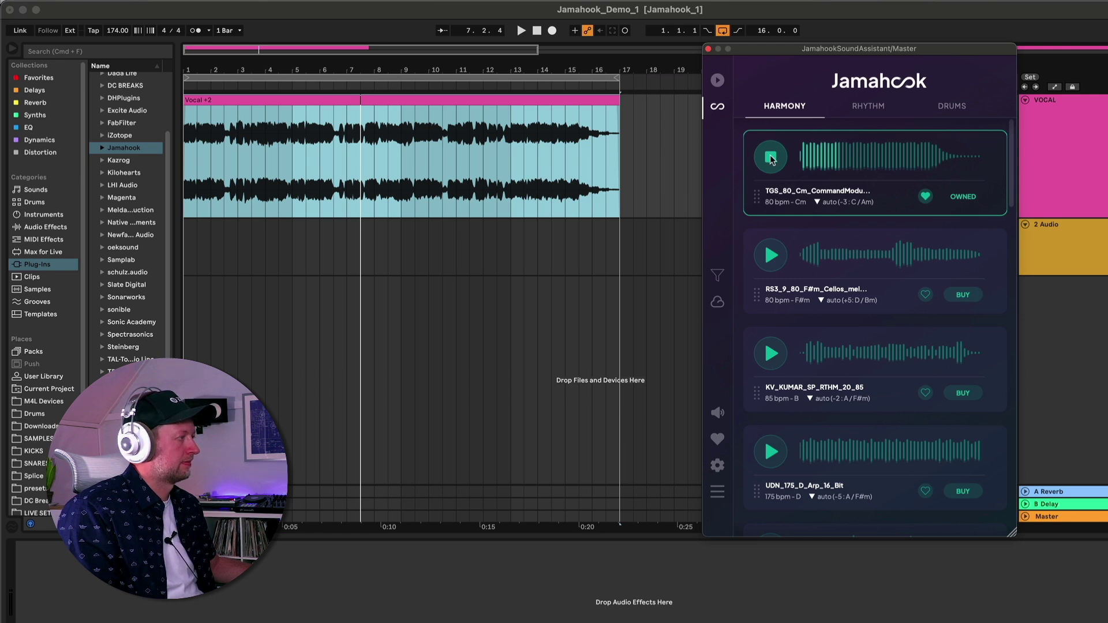
{"action": "left_click", "coordinate": [770, 158]}
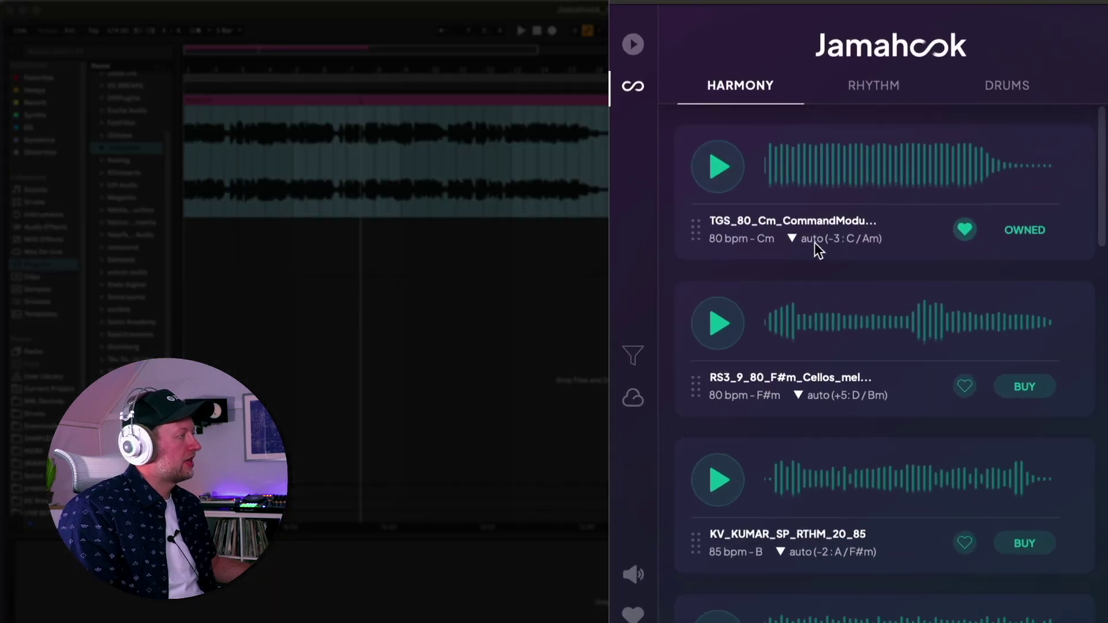
{"action": "left_click", "coordinate": [791, 237]}
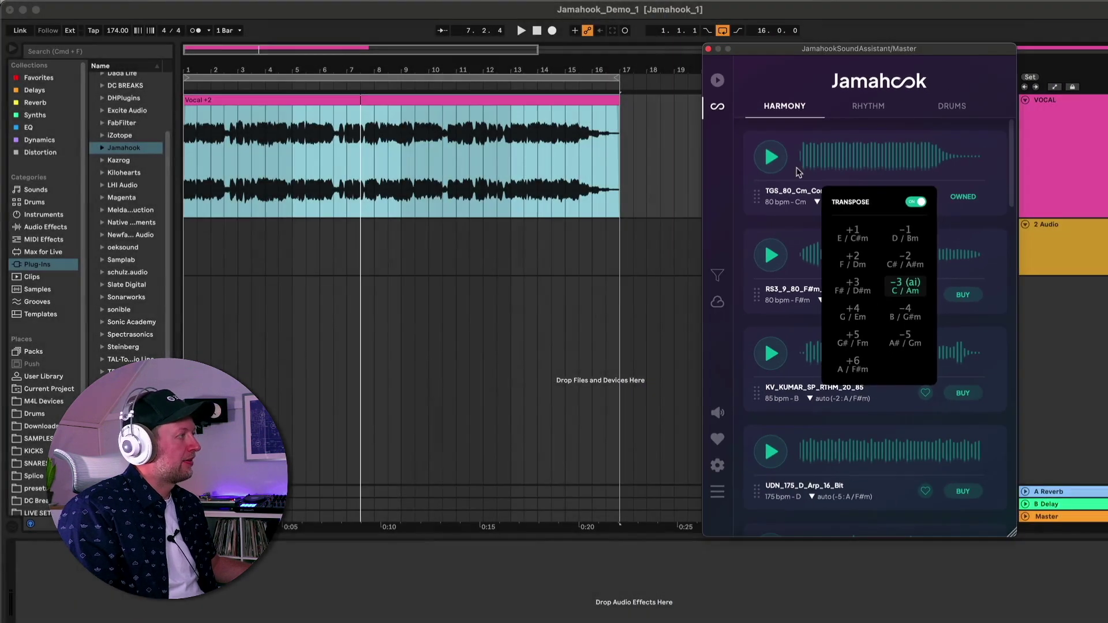
{"action": "left_click", "coordinate": [940, 348]}
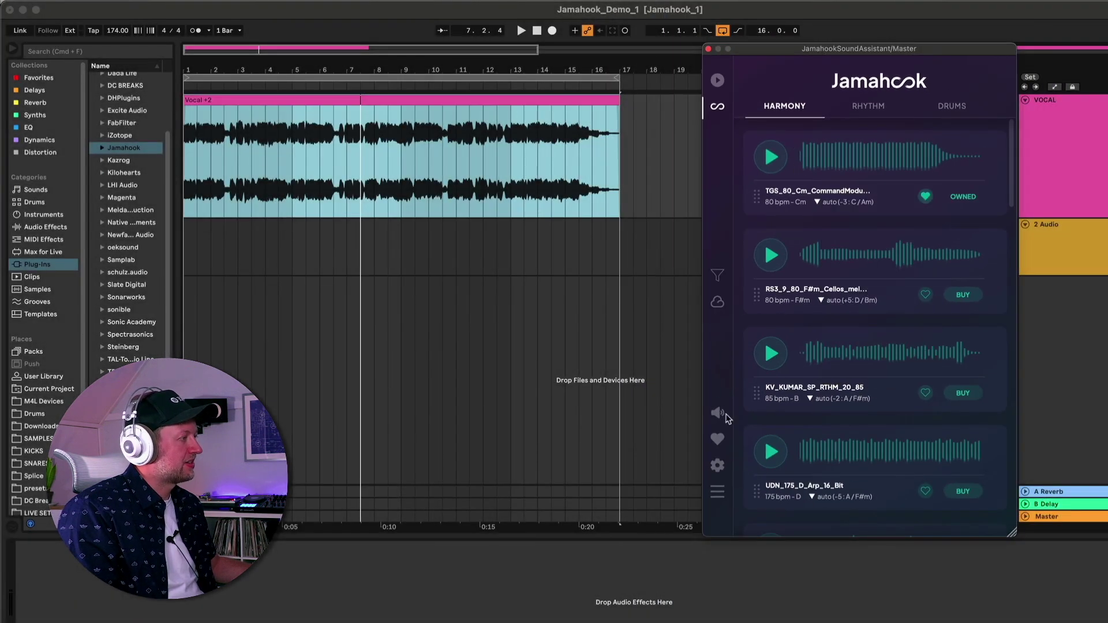
- Open Jamahook Settings, adjust Playback Volume, and review the Max Shift Down/Up options
{"action": "left_click", "coordinate": [717, 467]}
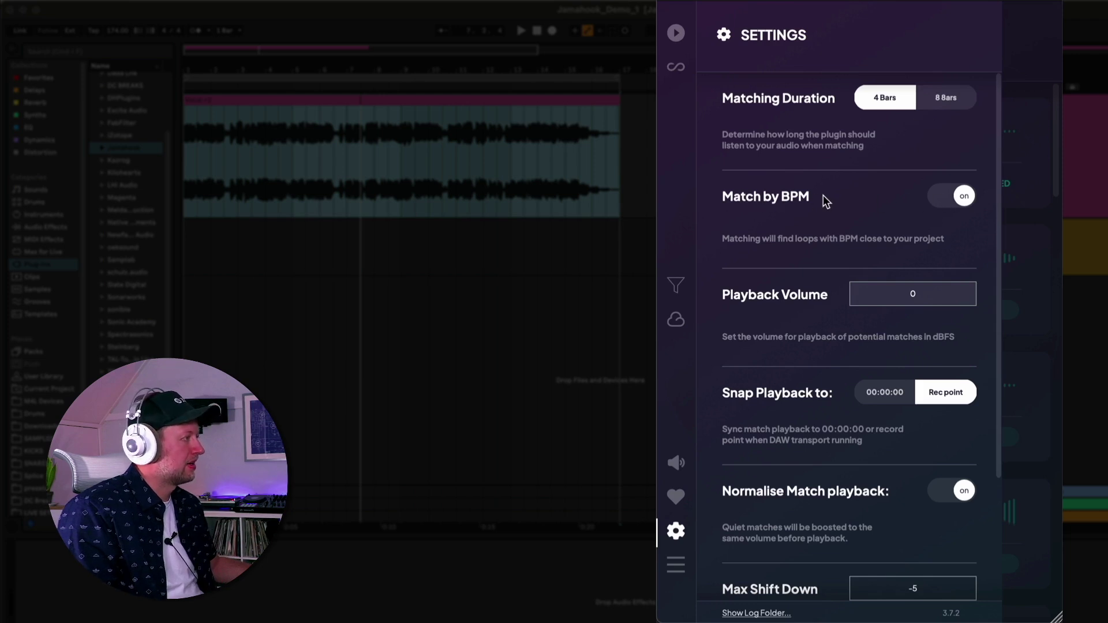
{"action": "left_click_drag", "start_coordinate": [849, 285], "coordinate": [961, 230]}
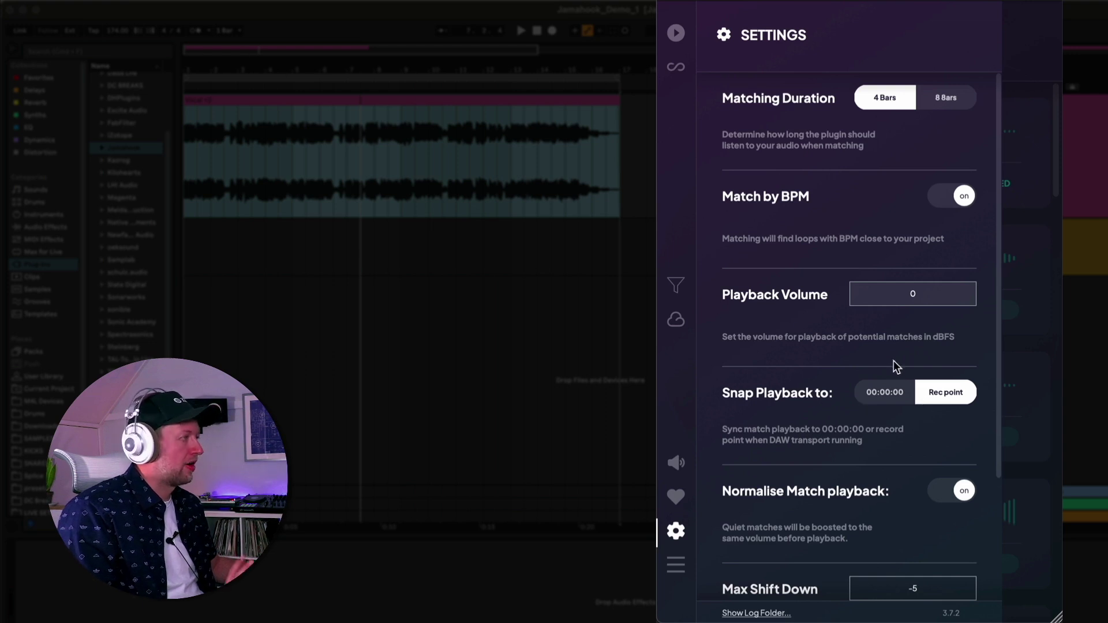
{"action": "scroll", "coordinate": [811, 304], "scroll_direction": "down", "scroll_amount": 1}
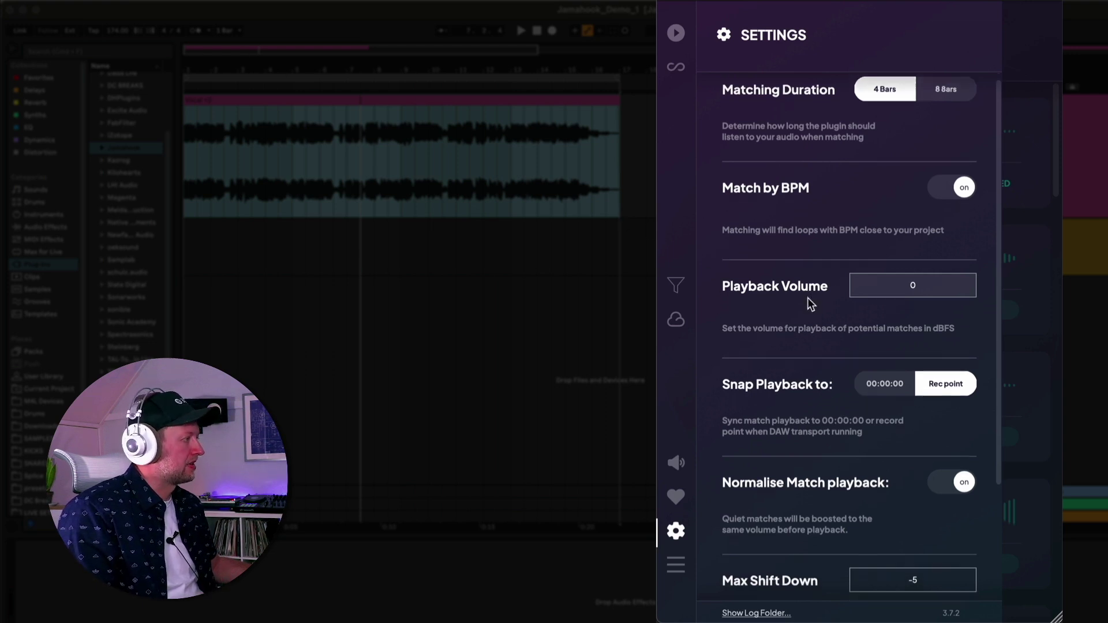
{"action": "scroll", "coordinate": [810, 304], "scroll_direction": "down", "scroll_amount": 3}
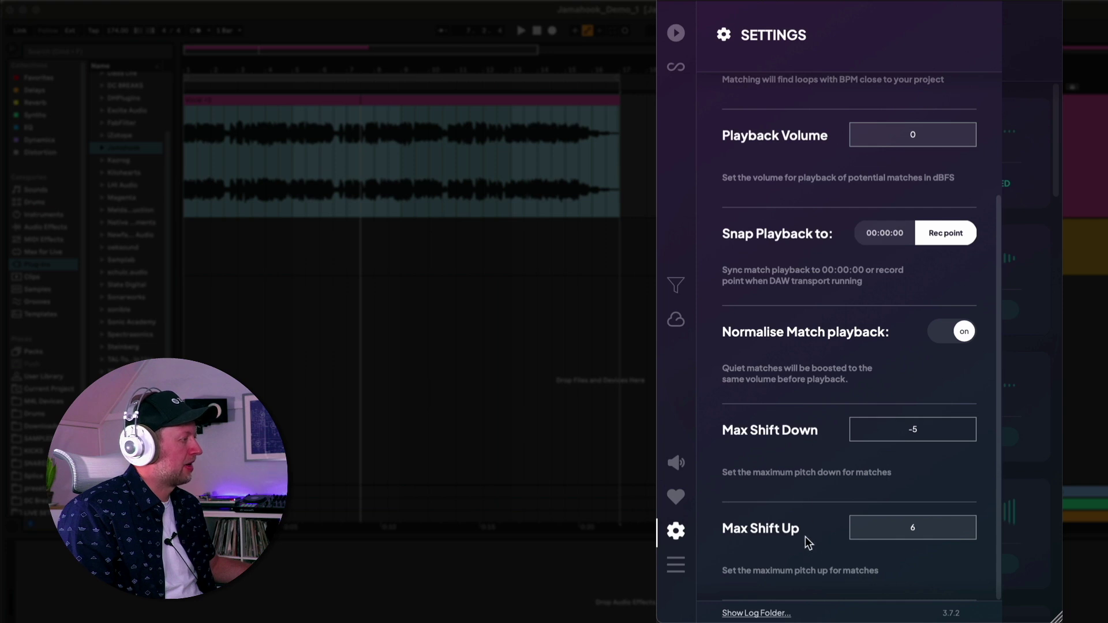
{"action": "scroll", "coordinate": [797, 471], "scroll_direction": "up", "scroll_amount": 1}
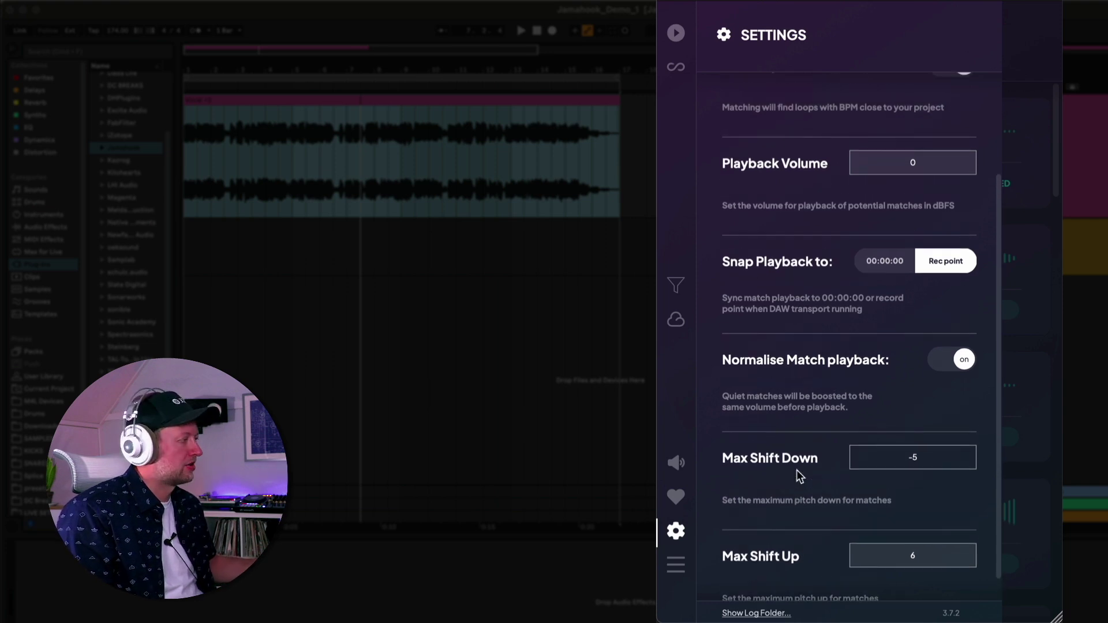
{"action": "scroll", "coordinate": [787, 433], "scroll_direction": "up", "scroll_amount": 5}
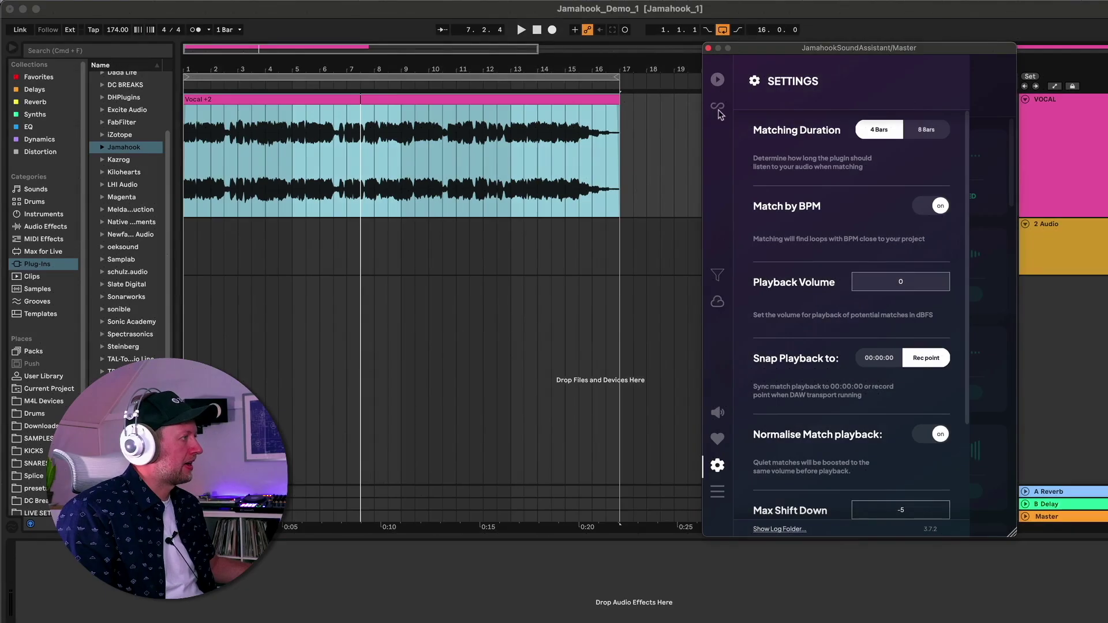
{"action": "left_click", "coordinate": [718, 108]}
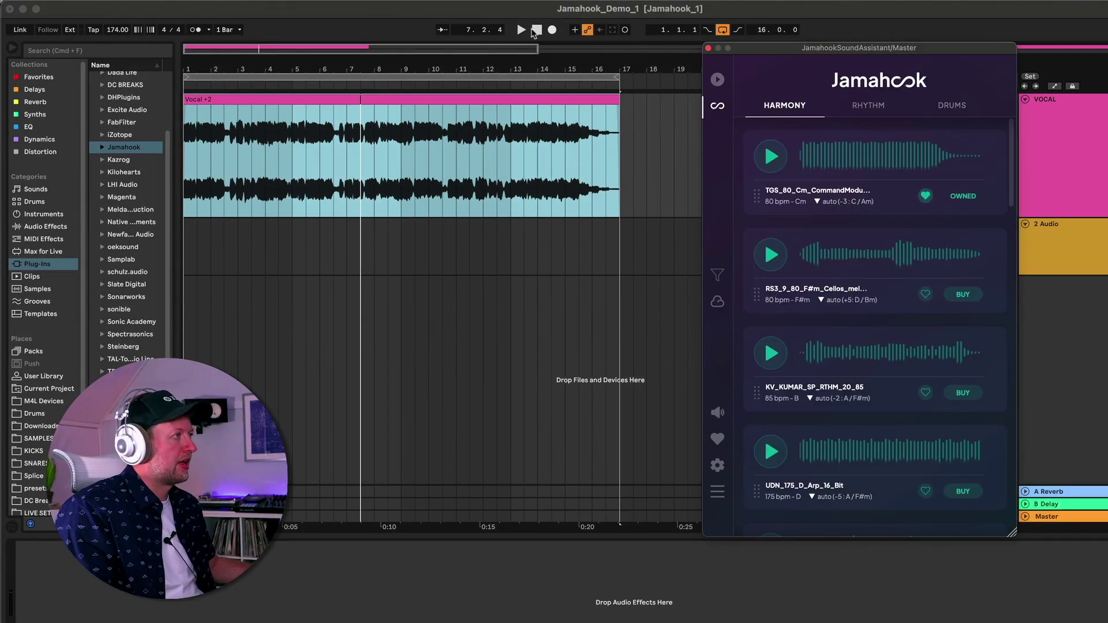
{"action": "left_click", "coordinate": [536, 33]}
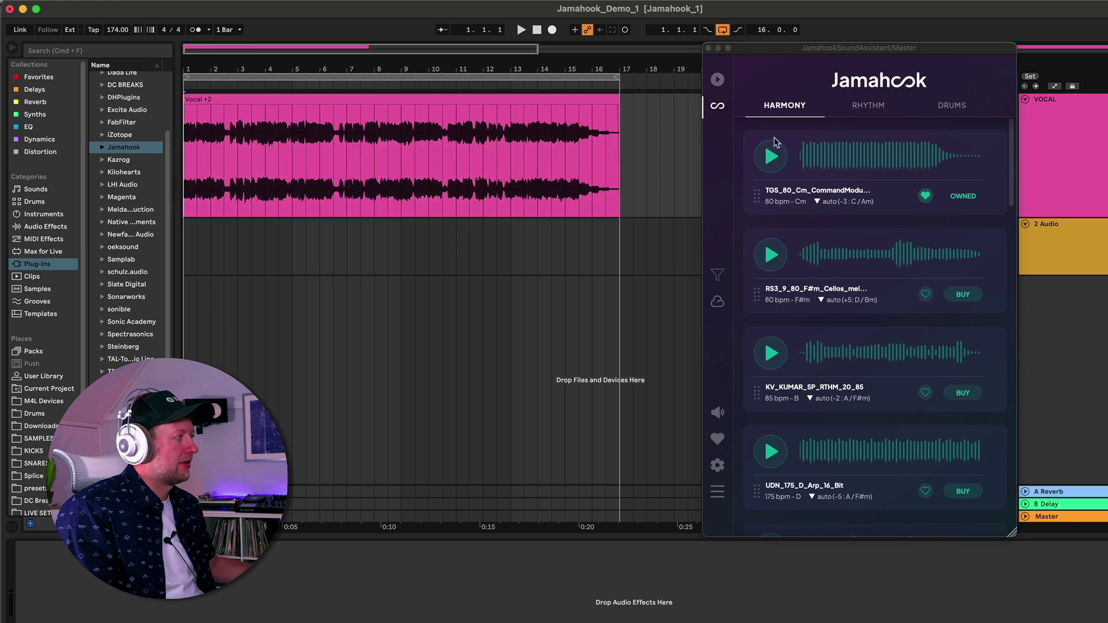
{"action": "left_click", "coordinate": [520, 30]}
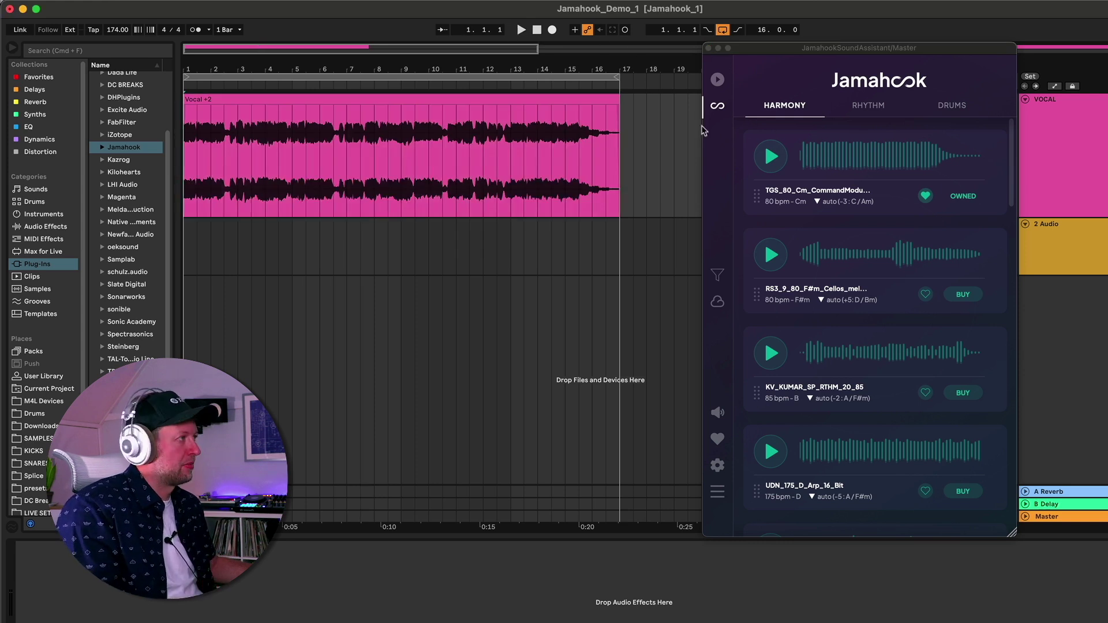
{"action": "left_click", "coordinate": [521, 30]}
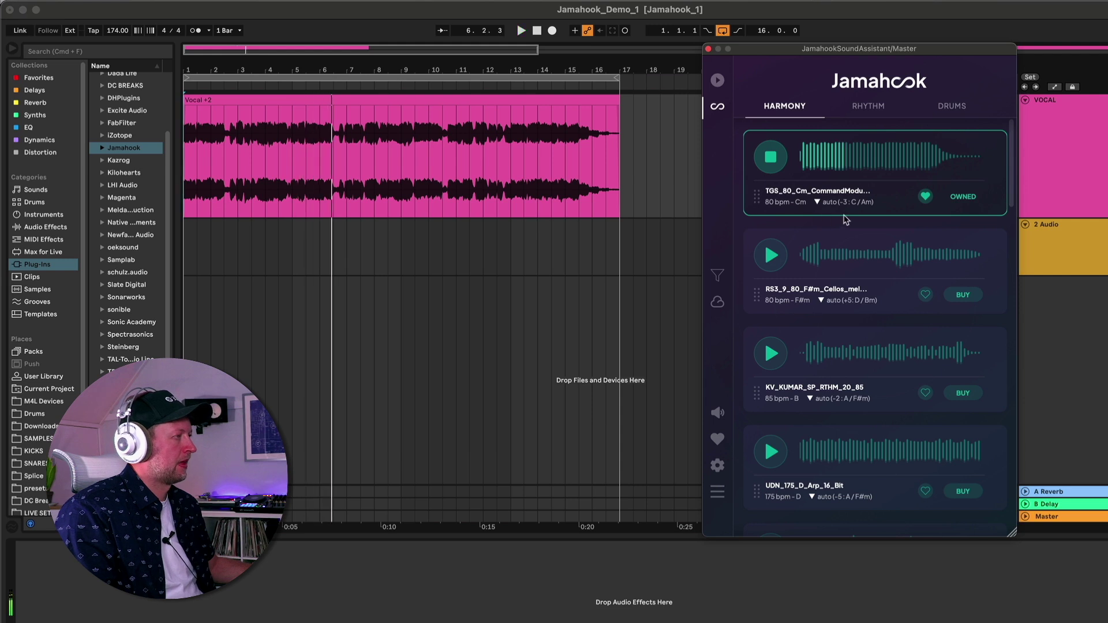
{"action": "left_click", "coordinate": [766, 147]}
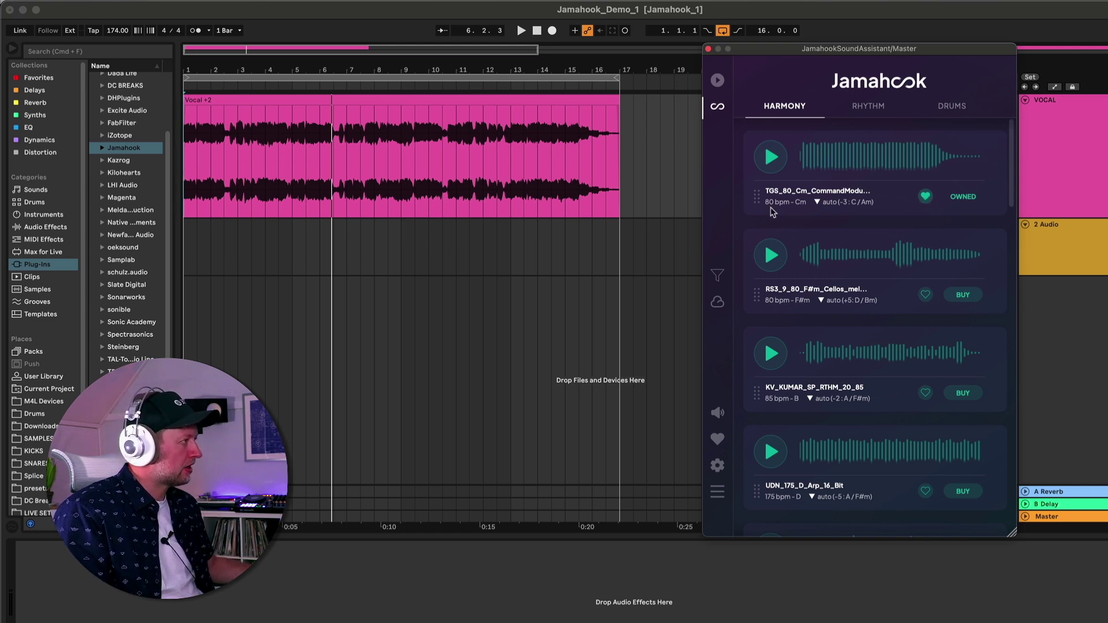
- Place the TGS_80_Cm_CommandModule loop on a second track and play it with the vocal
{"action": "left_click_drag", "start_coordinate": [757, 197], "coordinate": [186, 248]}
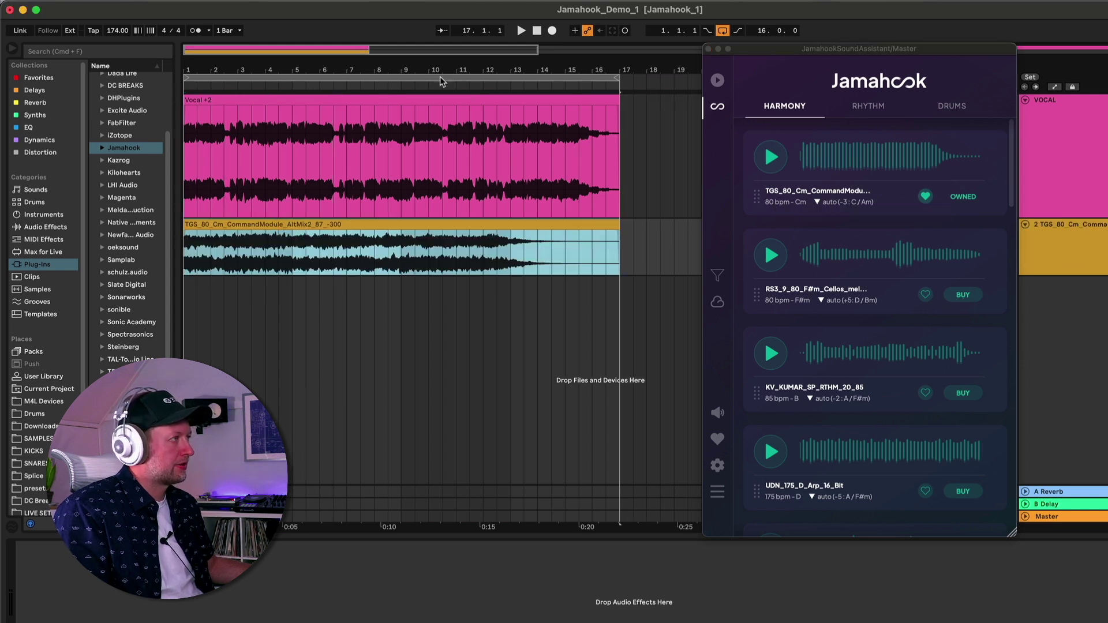
{"action": "left_click", "coordinate": [521, 30]}
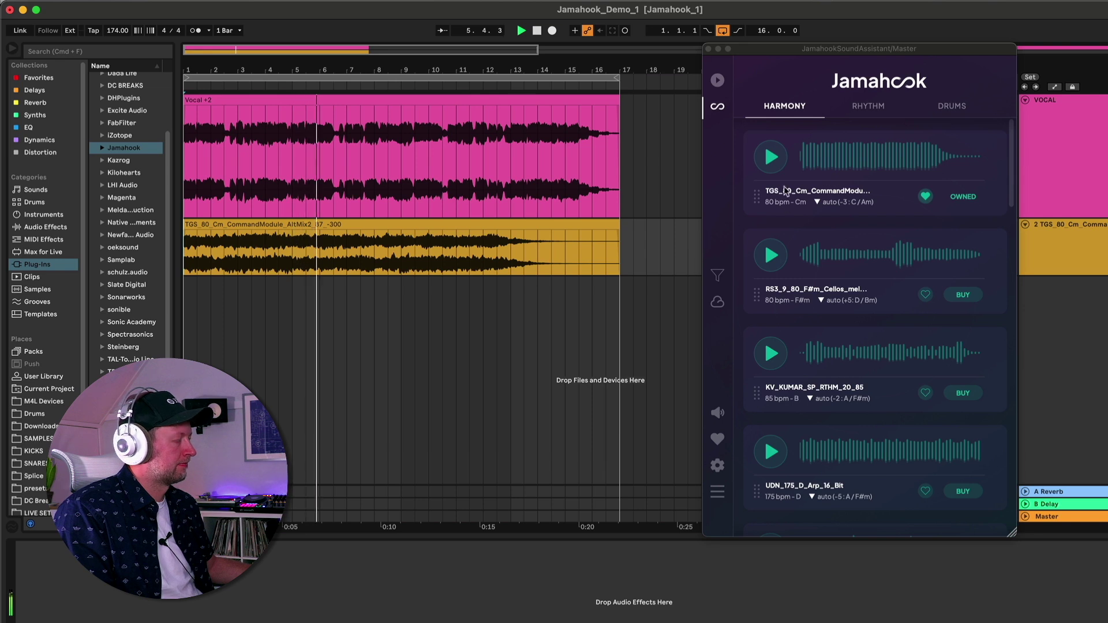
{"action": "key", "text": "space"}
- Filter Jamahook suggestions to the Piano instrument
{"action": "left_click", "coordinate": [718, 276]}
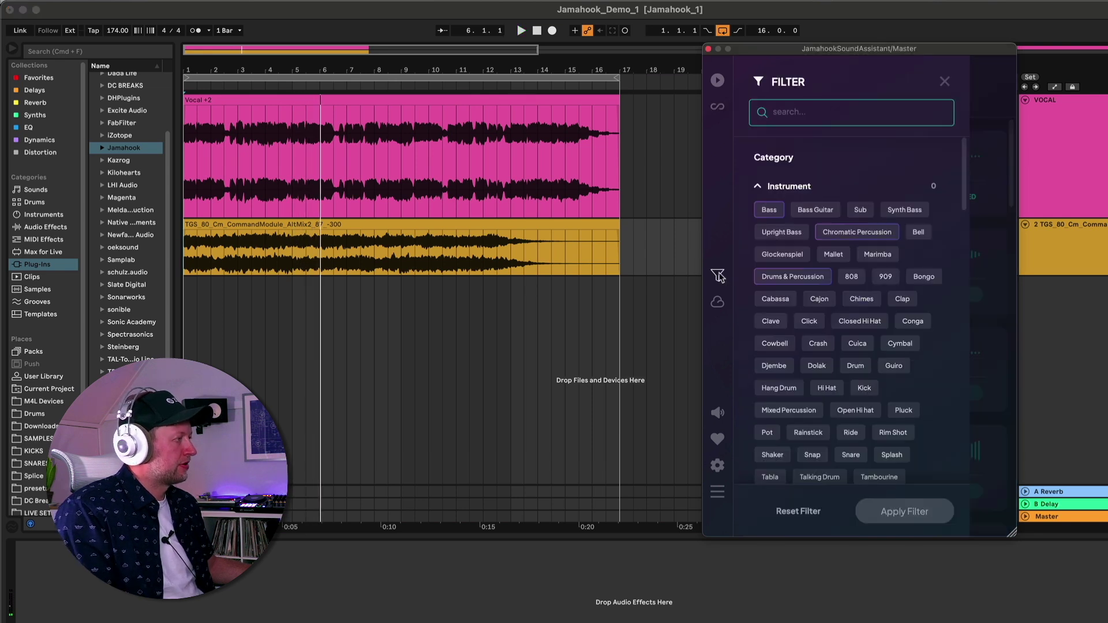
{"action": "left_click", "coordinate": [821, 112]}
{"action": "type", "text": "piano"}
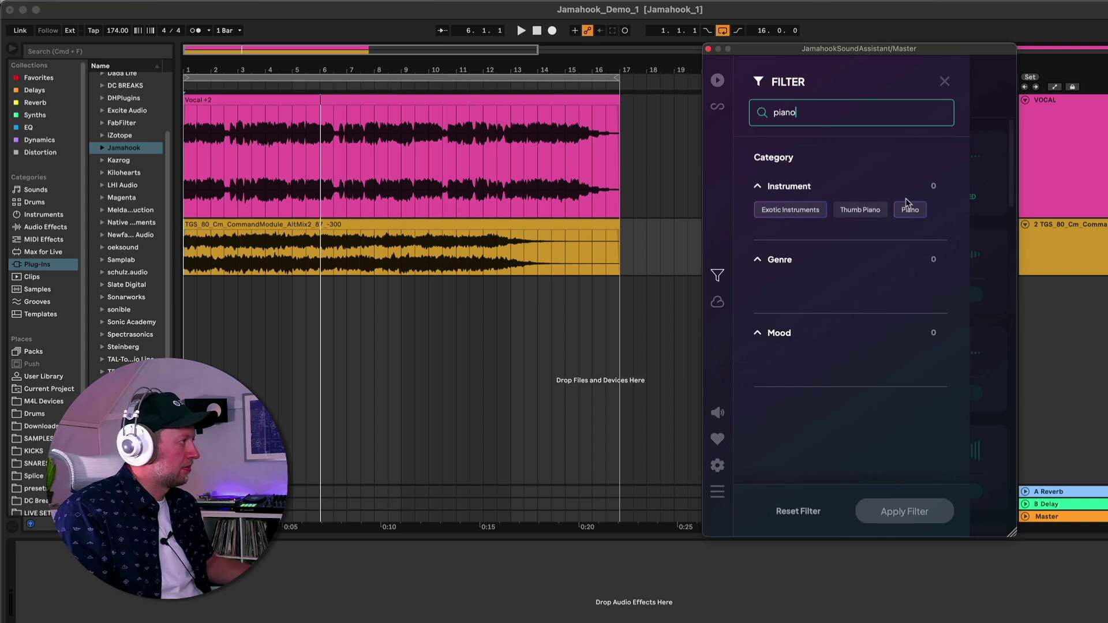
{"action": "left_click", "coordinate": [917, 209]}
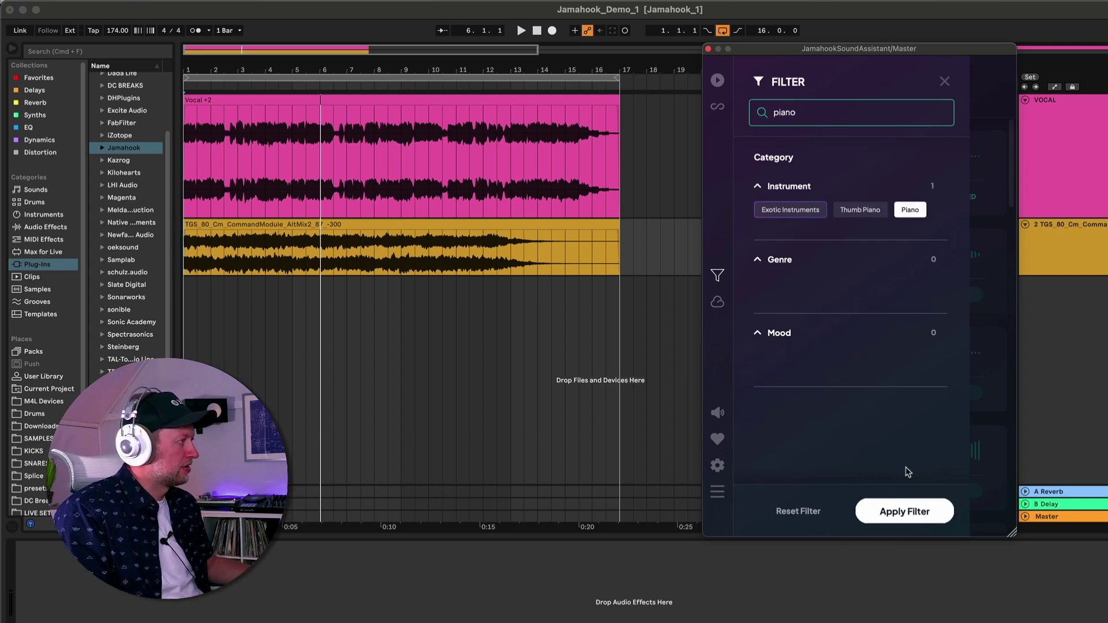
{"action": "left_click", "coordinate": [904, 512]}
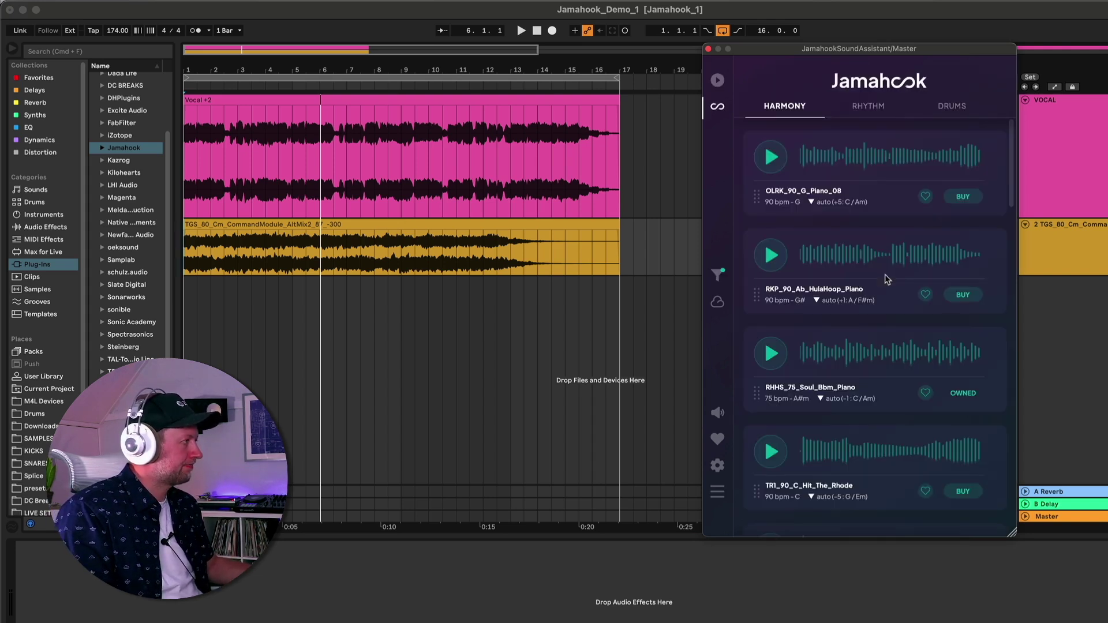
- Put RHHS_75_Soul_Bbm_Piano on a third track, duplicate it through bar 17, and play
{"action": "scroll", "coordinate": [783, 175], "scroll_direction": "down", "scroll_amount": 2}
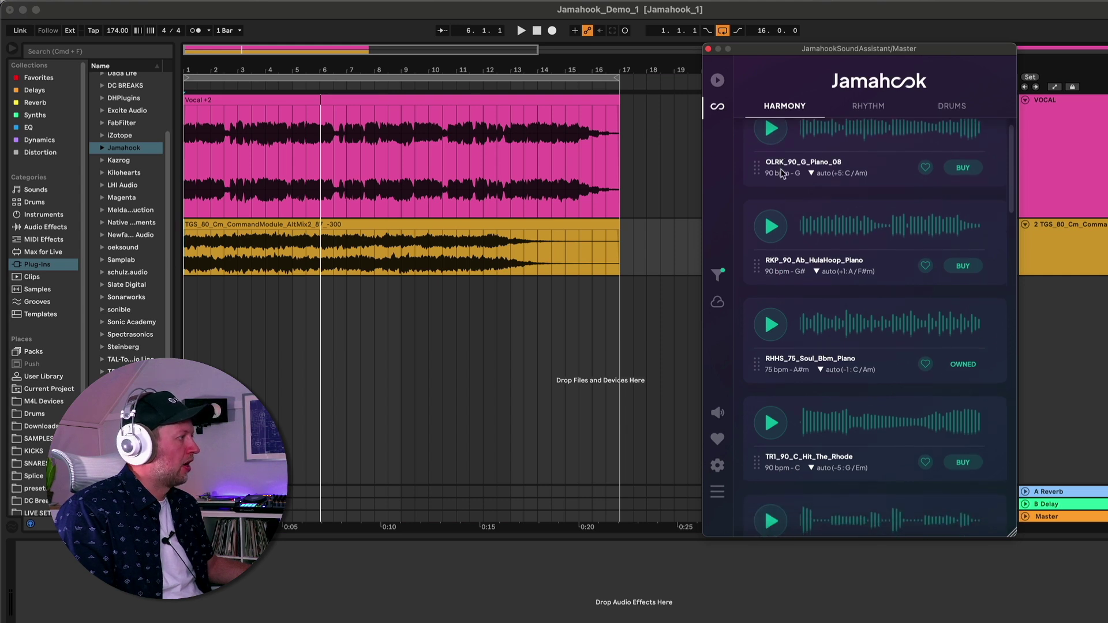
{"action": "scroll", "coordinate": [779, 176], "scroll_direction": "down", "scroll_amount": 3}
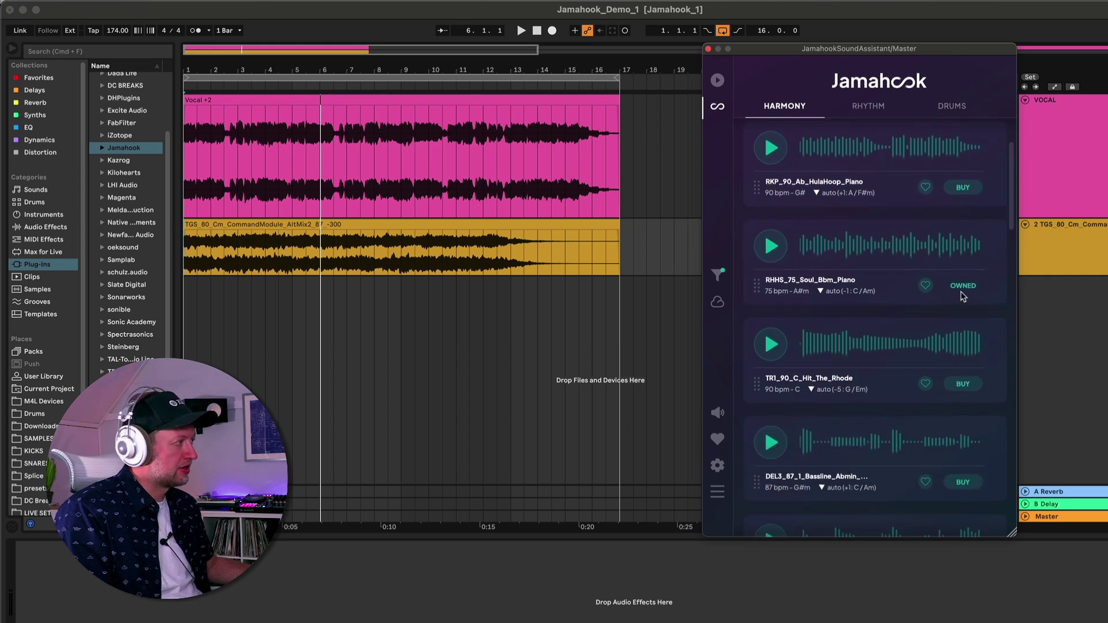
{"action": "left_click_drag", "start_coordinate": [758, 291], "coordinate": [188, 309]}
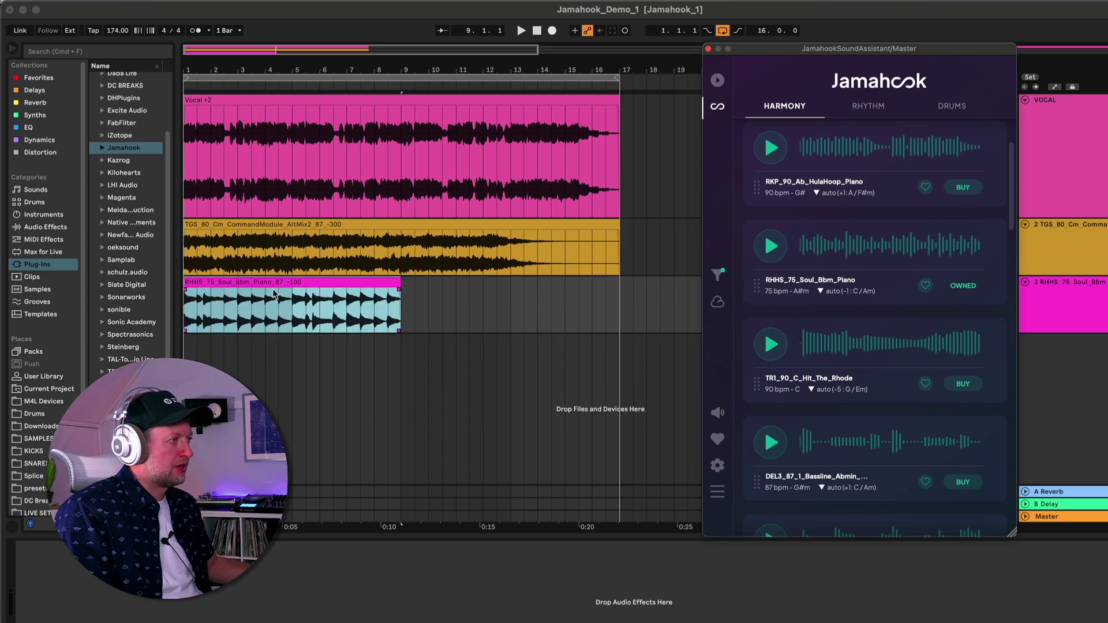
{"action": "key", "text": "super+d"}
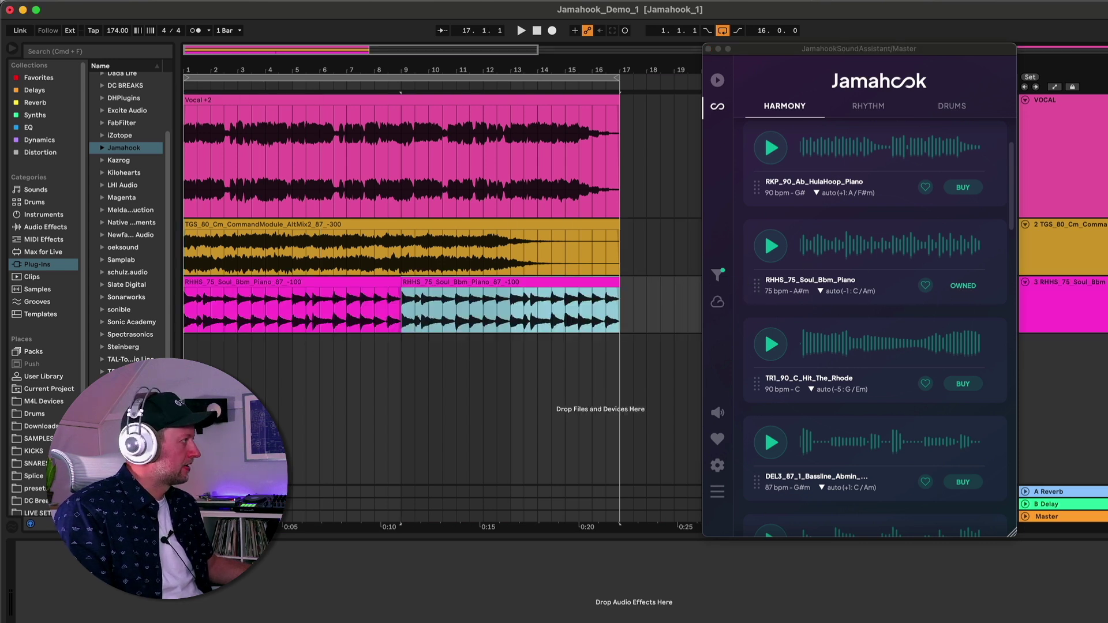
{"action": "key", "text": "Escape"}
{"action": "key", "text": "space"}
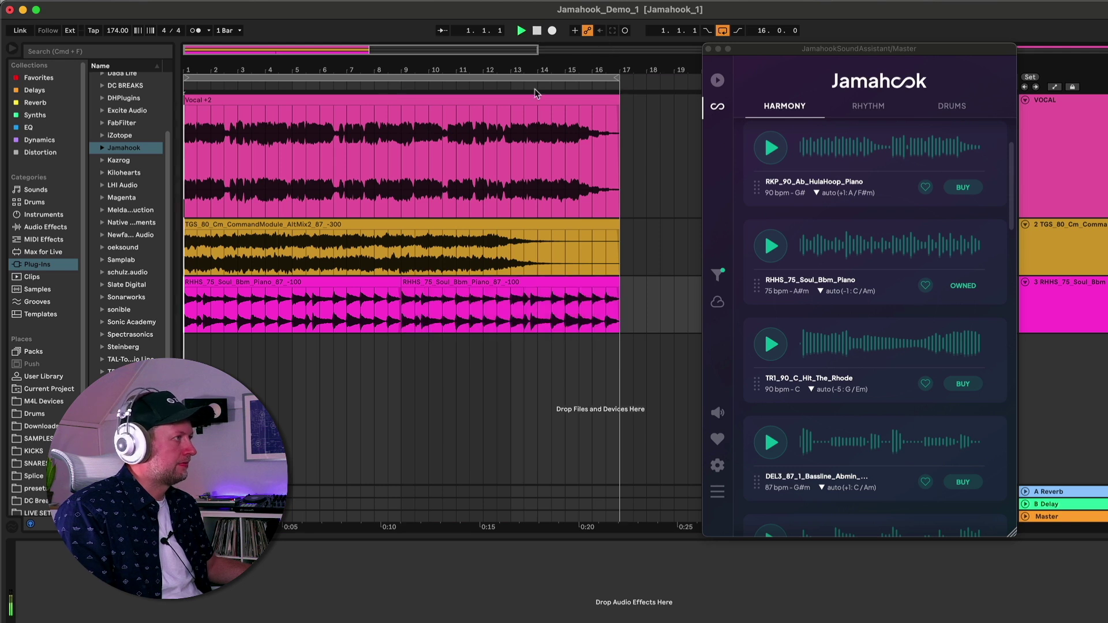
- Stop playback and filter suggestions to Drums & Percussion
{"action": "left_click", "coordinate": [537, 31]}
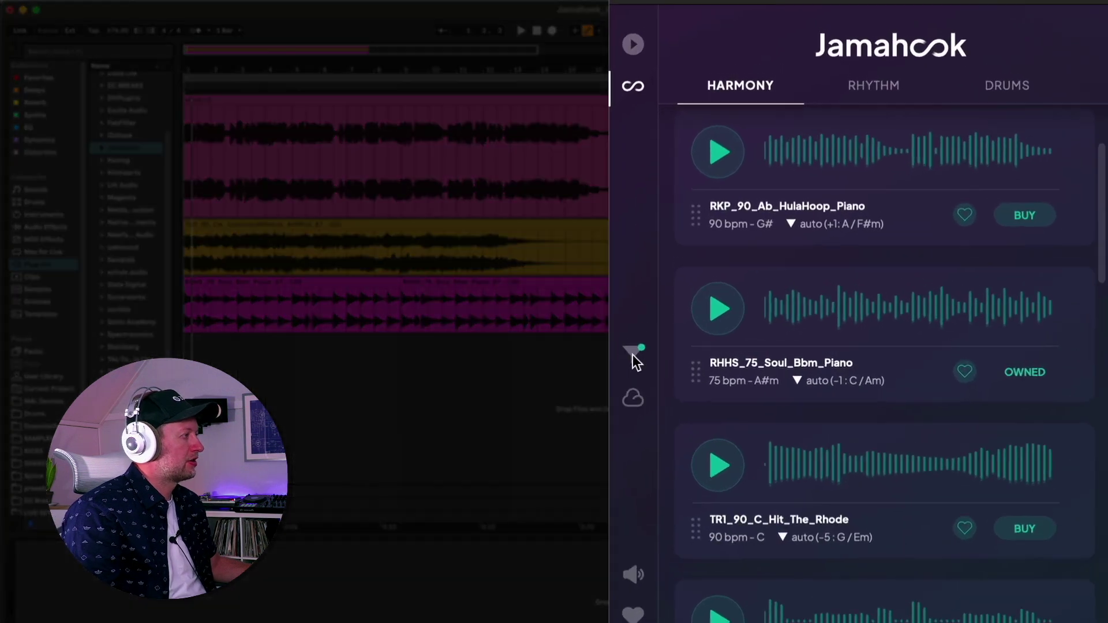
{"action": "left_click", "coordinate": [717, 276]}
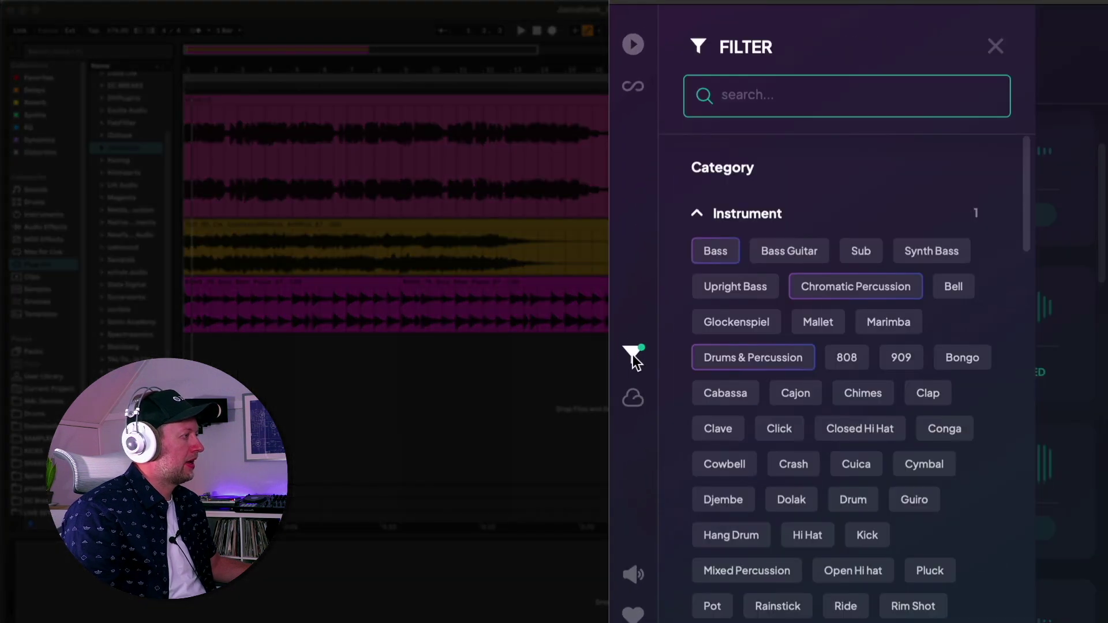
{"action": "left_click", "coordinate": [780, 359]}
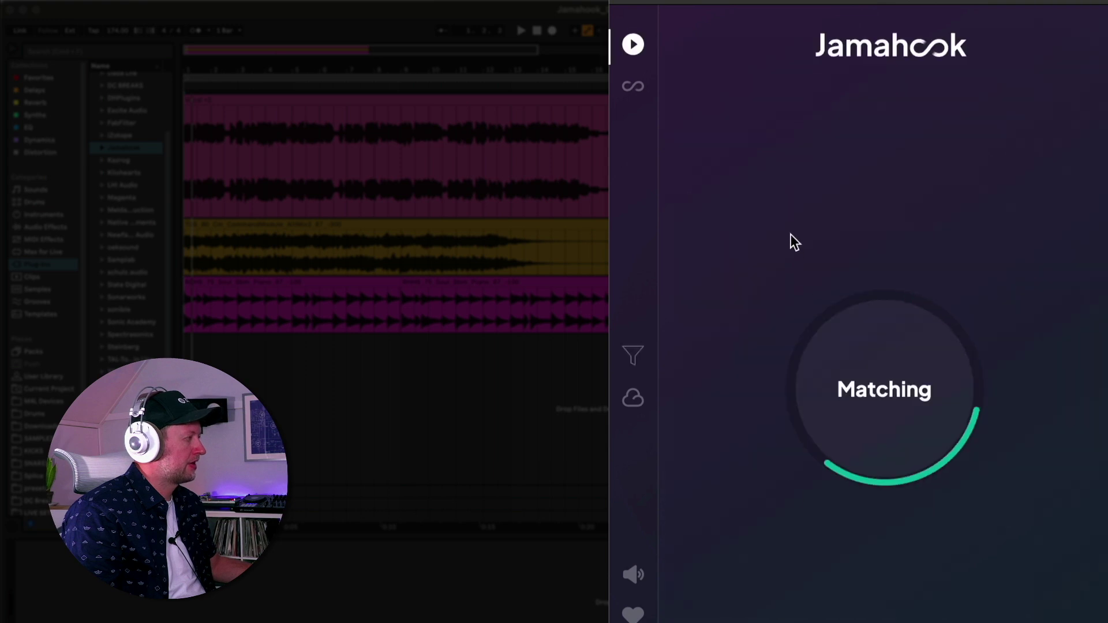
- Add the Drum and Bass and Jungle genres to the drum filter
{"action": "left_click", "coordinate": [641, 356]}
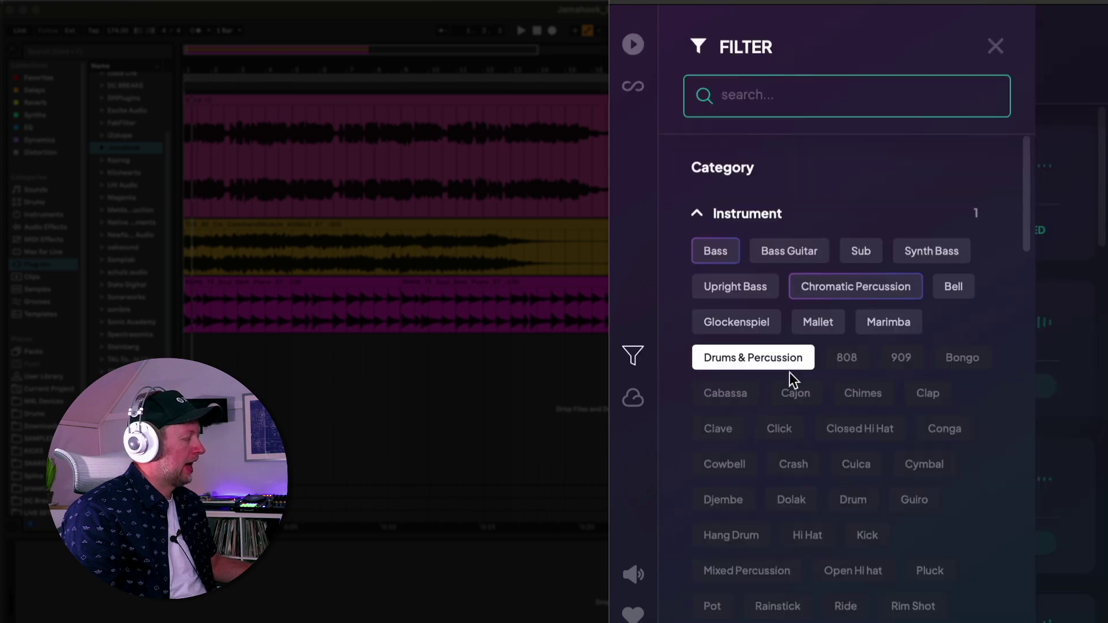
{"action": "scroll", "coordinate": [789, 369], "scroll_direction": "down", "scroll_amount": 3}
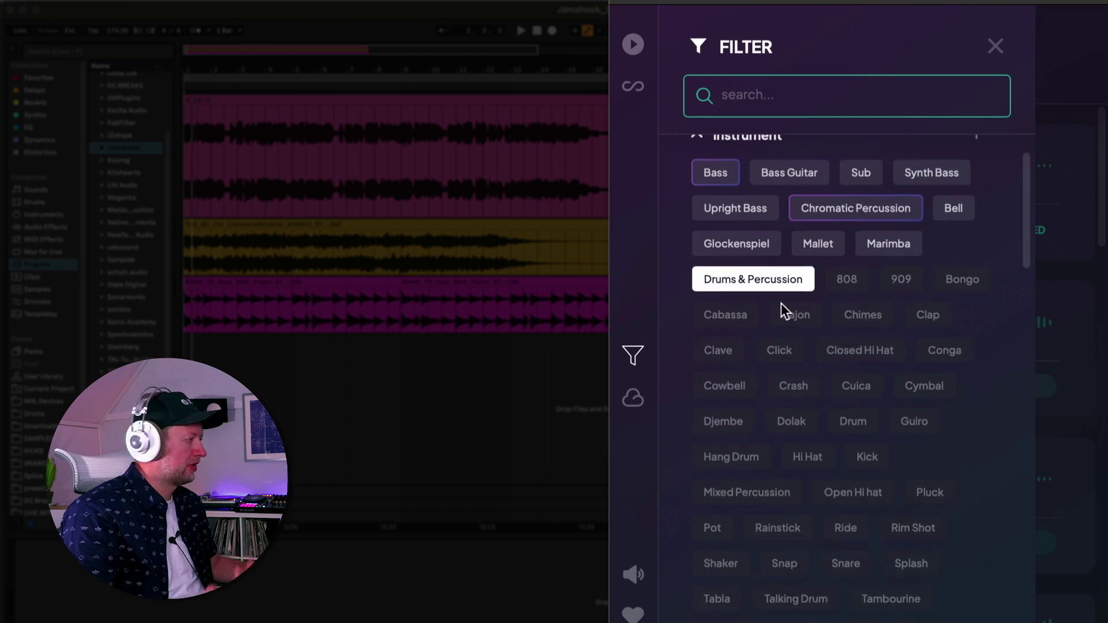
{"action": "scroll", "coordinate": [781, 303], "scroll_direction": "down", "scroll_amount": 10}
{"action": "scroll", "coordinate": [782, 303], "scroll_direction": "down", "scroll_amount": 20}
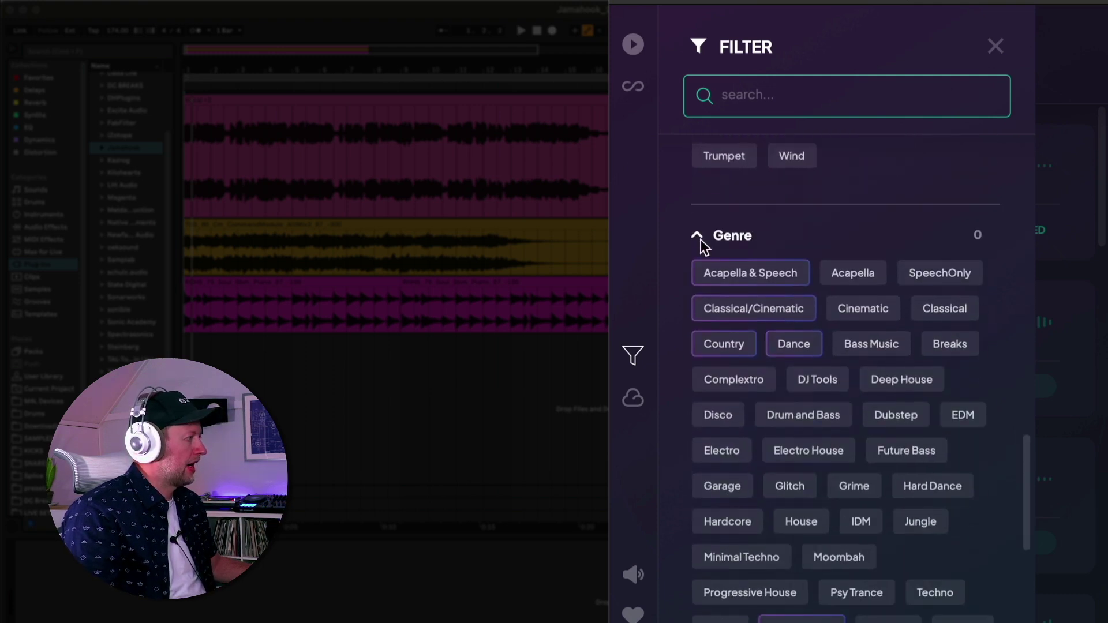
{"action": "left_click", "coordinate": [789, 421]}
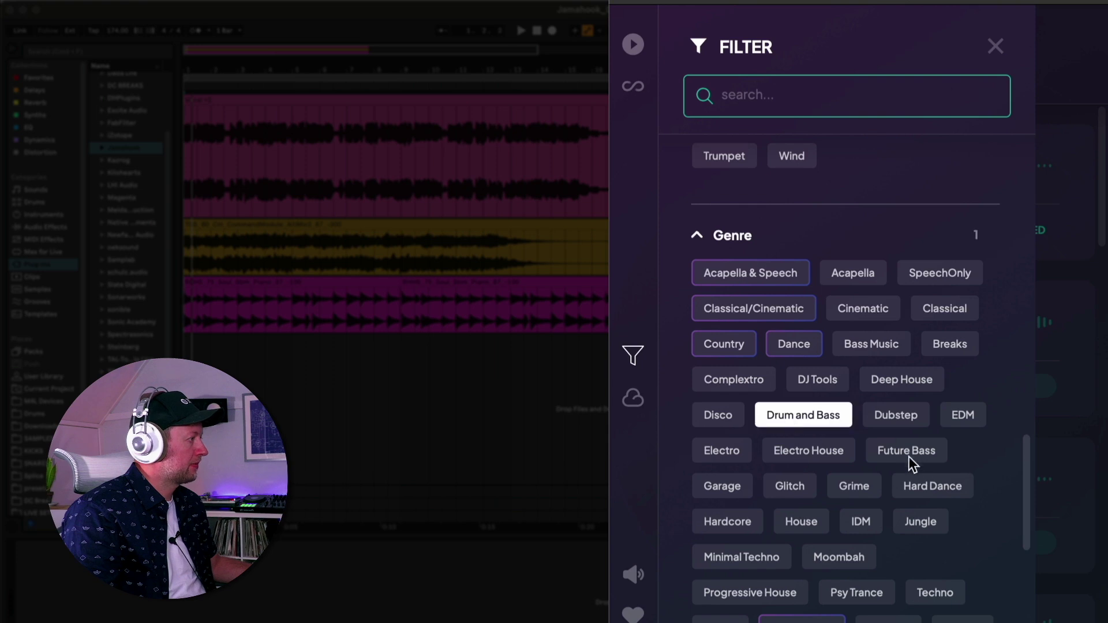
{"action": "scroll", "coordinate": [915, 468], "scroll_direction": "down", "scroll_amount": 2}
{"action": "left_click", "coordinate": [919, 449]}
- Add Danceable and Energetic moods, apply the filter, and show the Drums matches
{"action": "scroll", "coordinate": [797, 348], "scroll_direction": "down", "scroll_amount": 10}
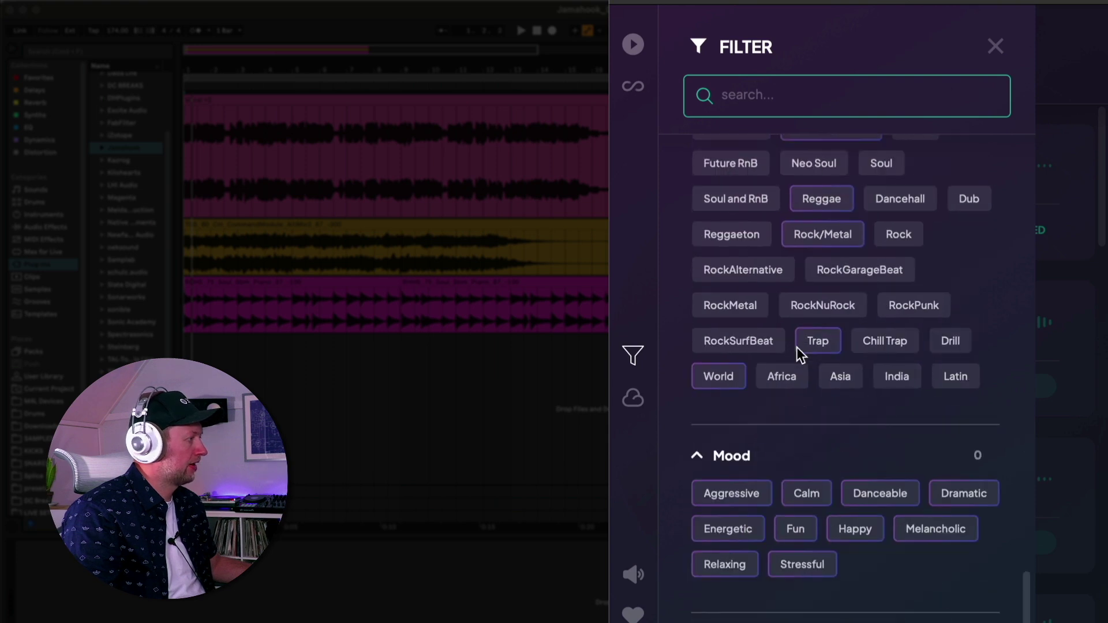
{"action": "left_click", "coordinate": [882, 497]}
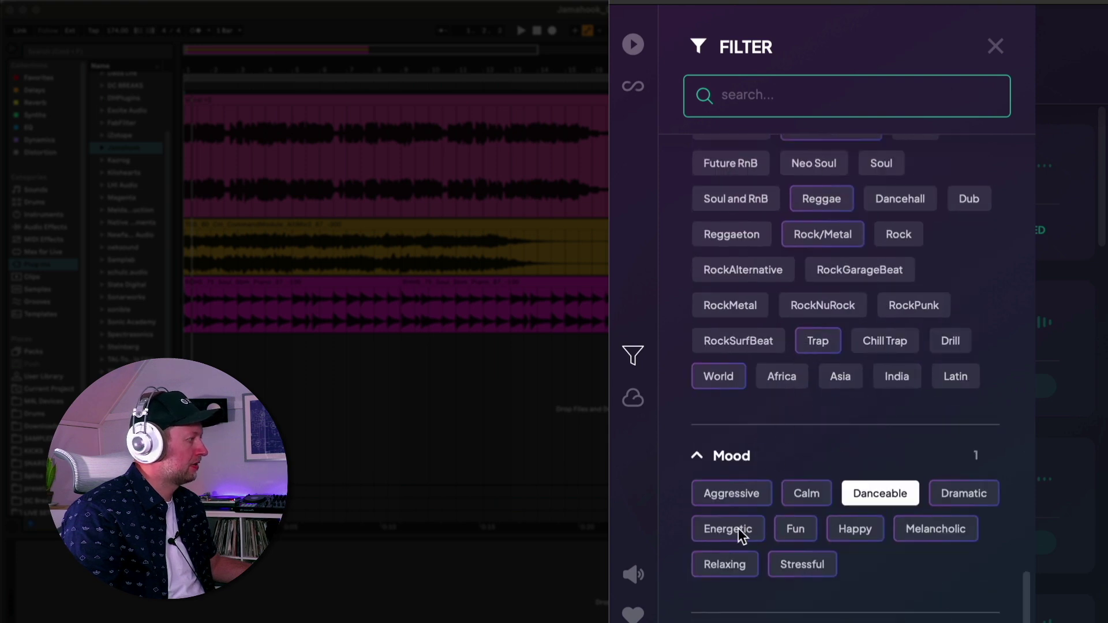
{"action": "left_click", "coordinate": [739, 528]}
{"action": "left_click", "coordinate": [995, 46]}
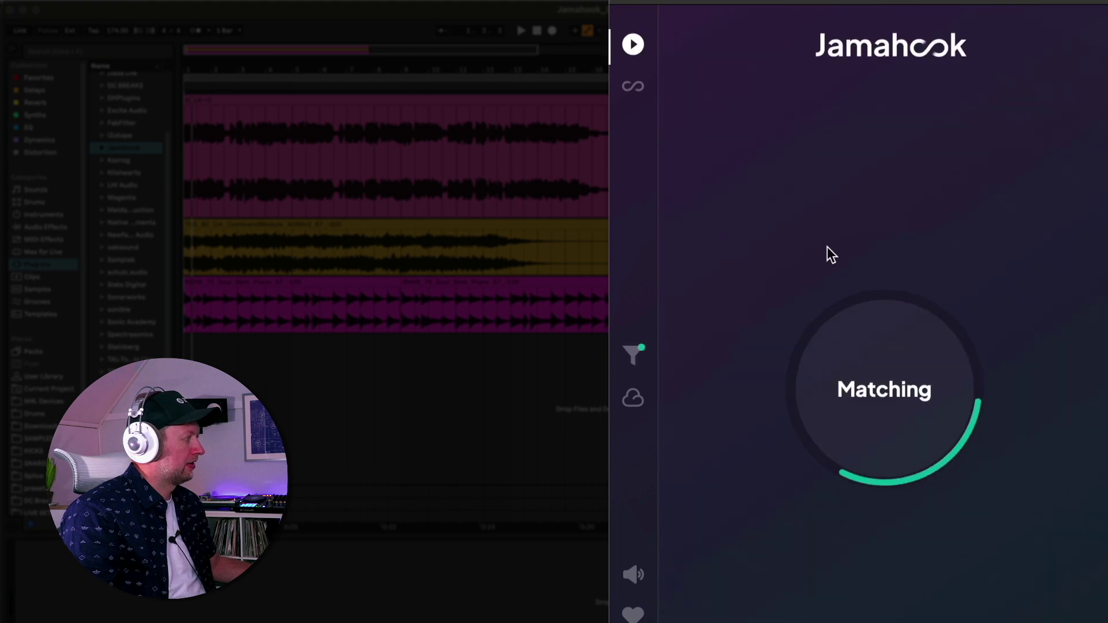
{"action": "left_click", "coordinate": [1006, 88]}
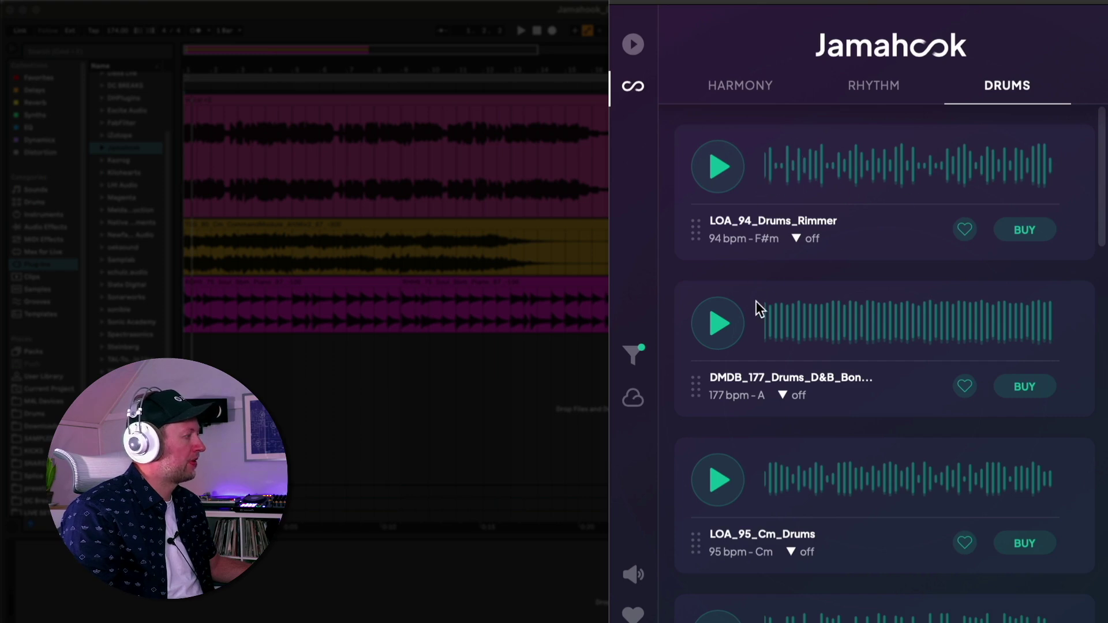
- Add DLR_172_Maxout_01 as a fourth drum track under the piano and play the arrangement
{"action": "scroll", "coordinate": [775, 282], "scroll_direction": "down", "scroll_amount": 2}
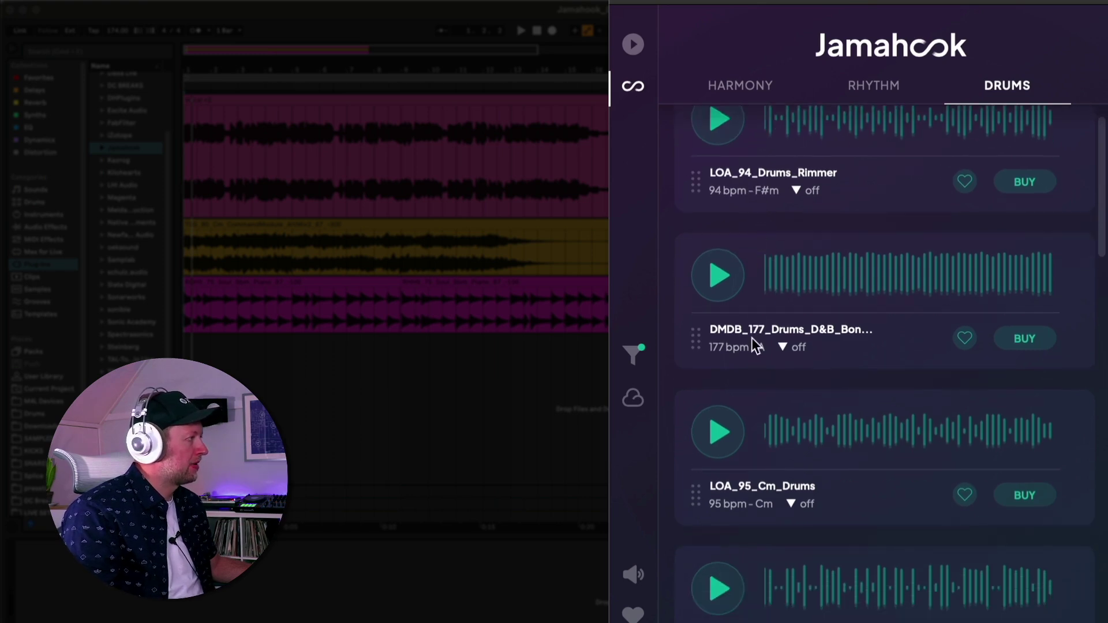
{"action": "scroll", "coordinate": [766, 364], "scroll_direction": "down", "scroll_amount": 3}
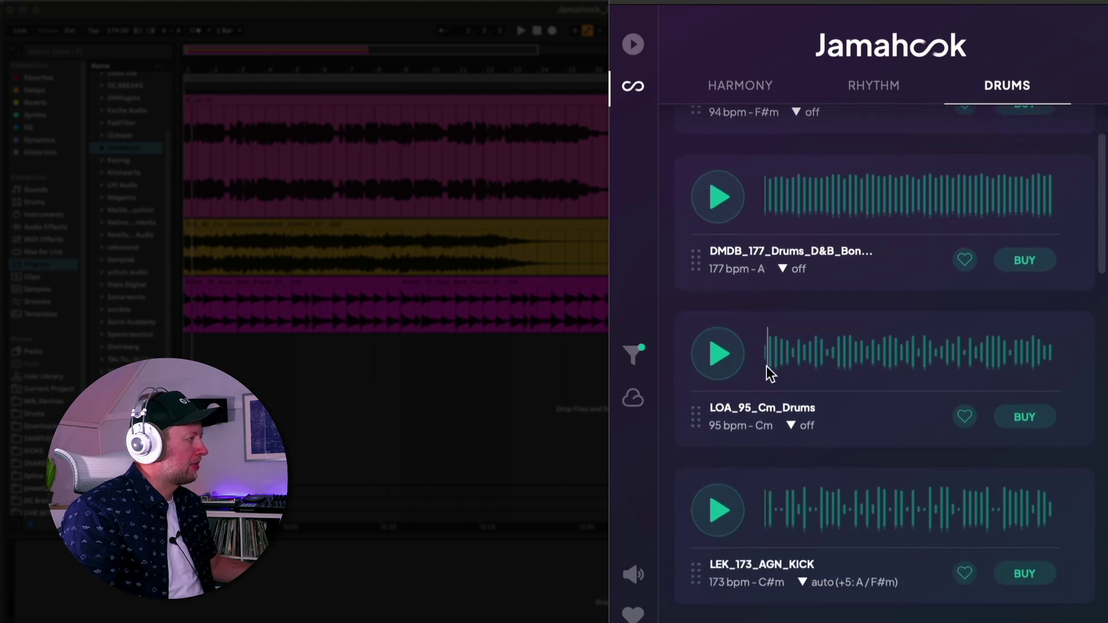
{"action": "scroll", "coordinate": [781, 357], "scroll_direction": "down", "scroll_amount": 1}
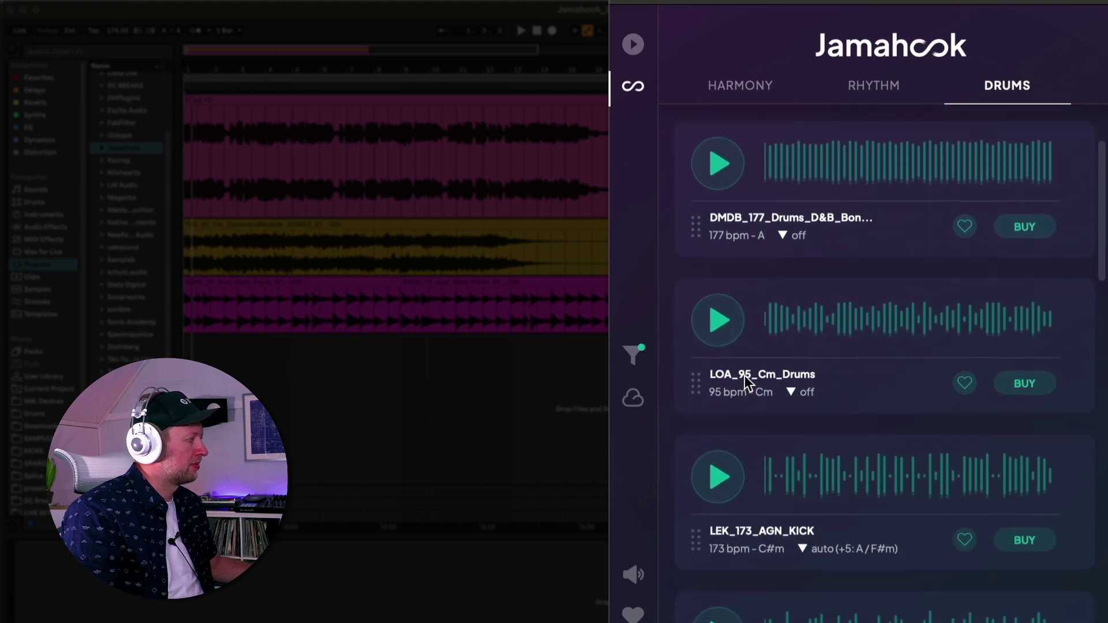
{"action": "scroll", "coordinate": [757, 407], "scroll_direction": "down", "scroll_amount": 2}
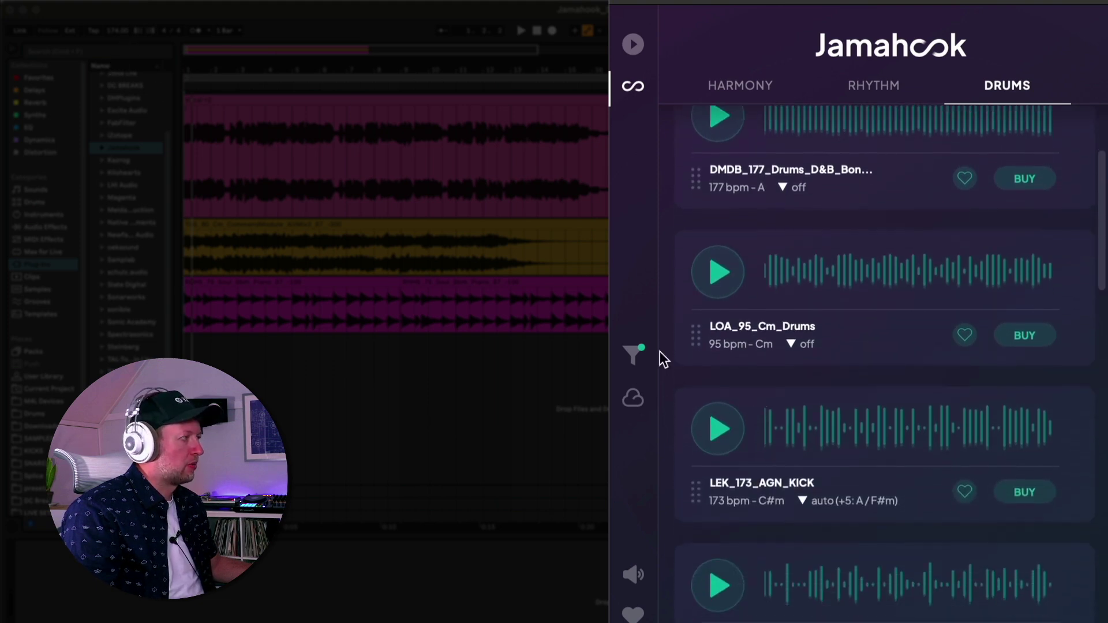
{"action": "scroll", "coordinate": [810, 362], "scroll_direction": "down", "scroll_amount": 10}
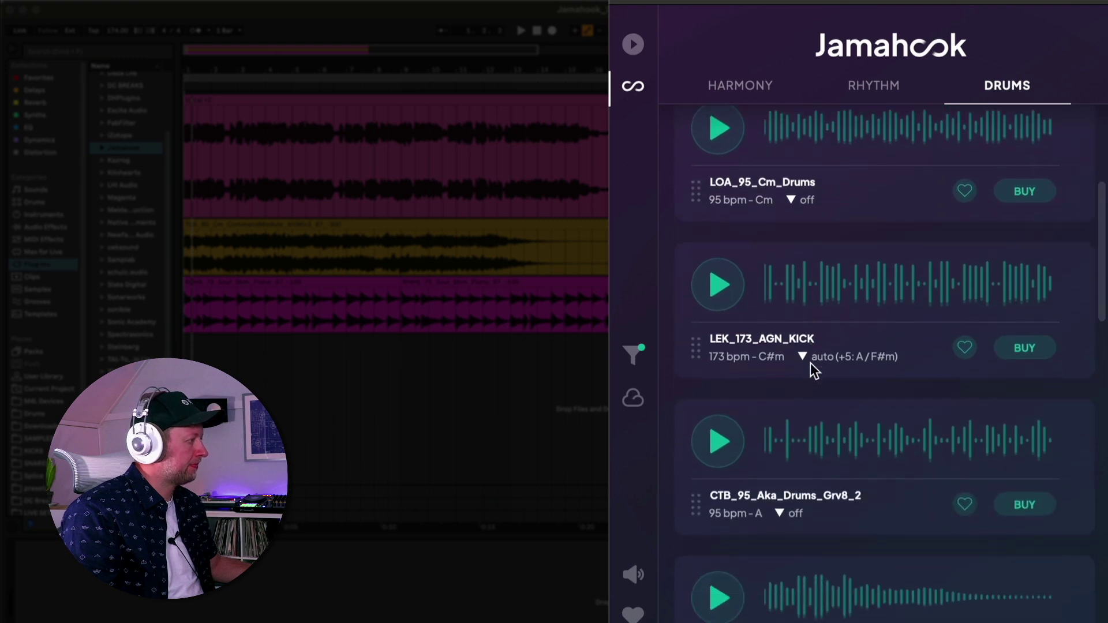
{"action": "scroll", "coordinate": [811, 363], "scroll_direction": "down", "scroll_amount": 20}
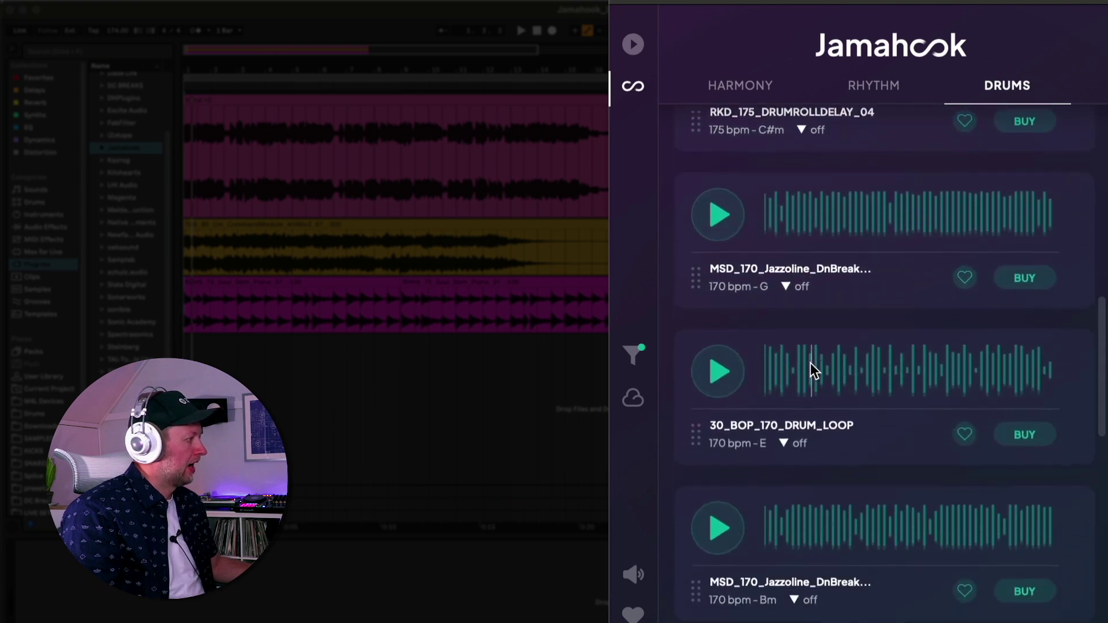
{"action": "scroll", "coordinate": [810, 363], "scroll_direction": "down", "scroll_amount": 20}
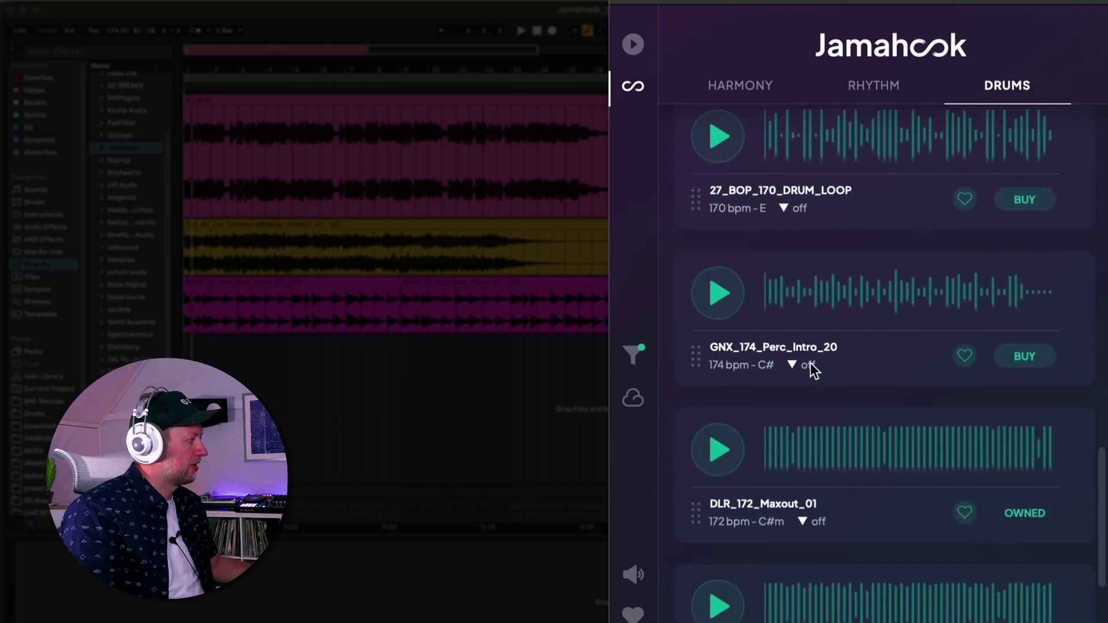
{"action": "scroll", "coordinate": [810, 362], "scroll_direction": "down", "scroll_amount": 2}
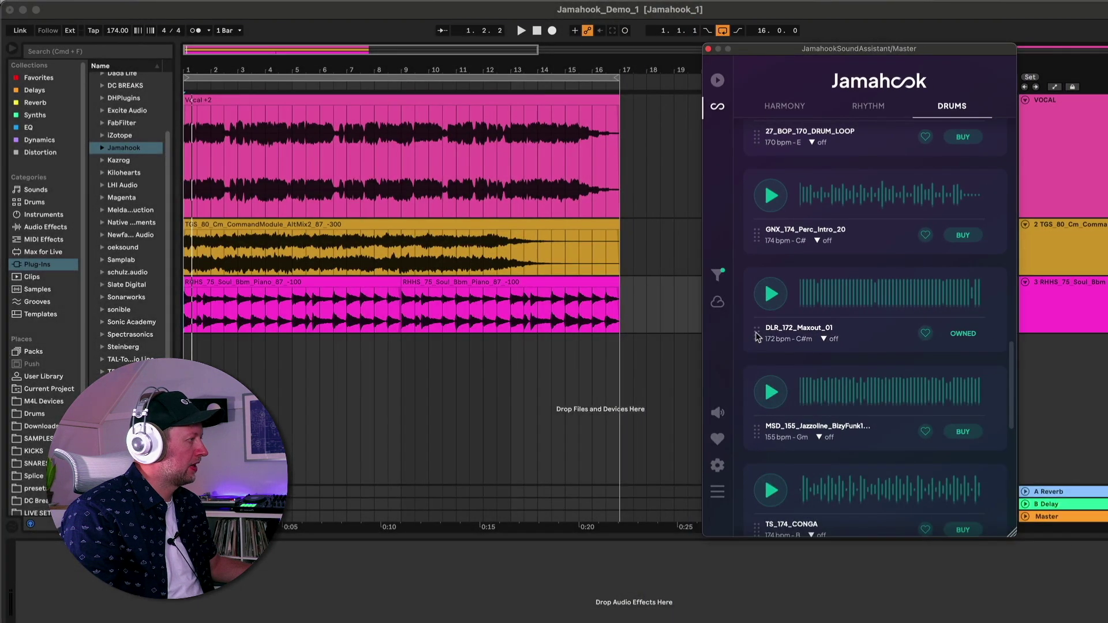
{"action": "left_click_drag", "start_coordinate": [756, 336], "coordinate": [186, 350]}
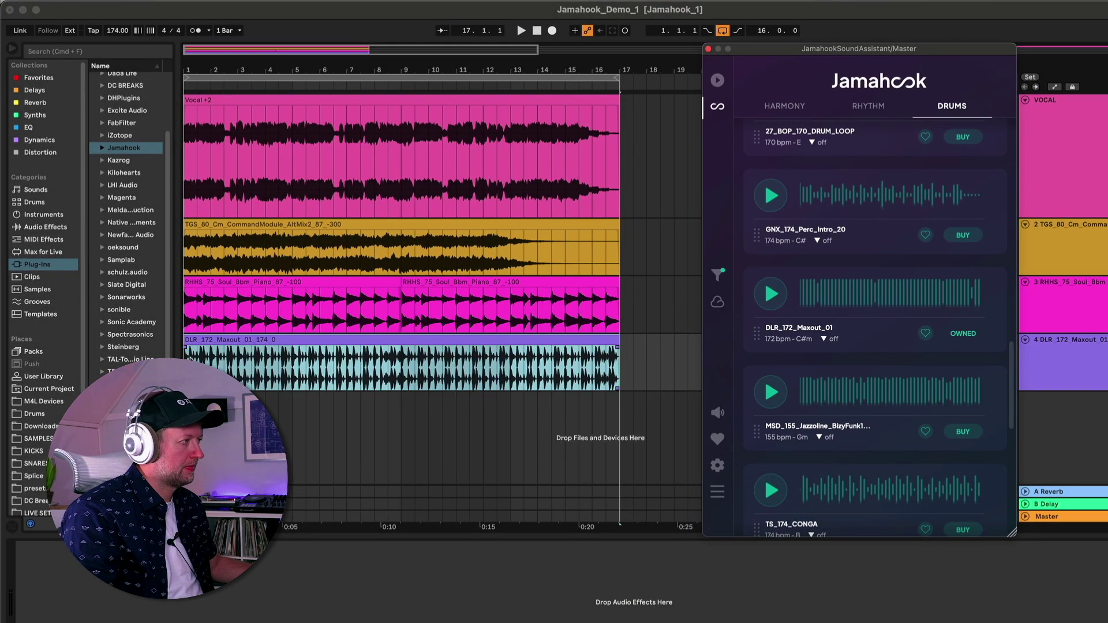
{"action": "key", "text": "space"}
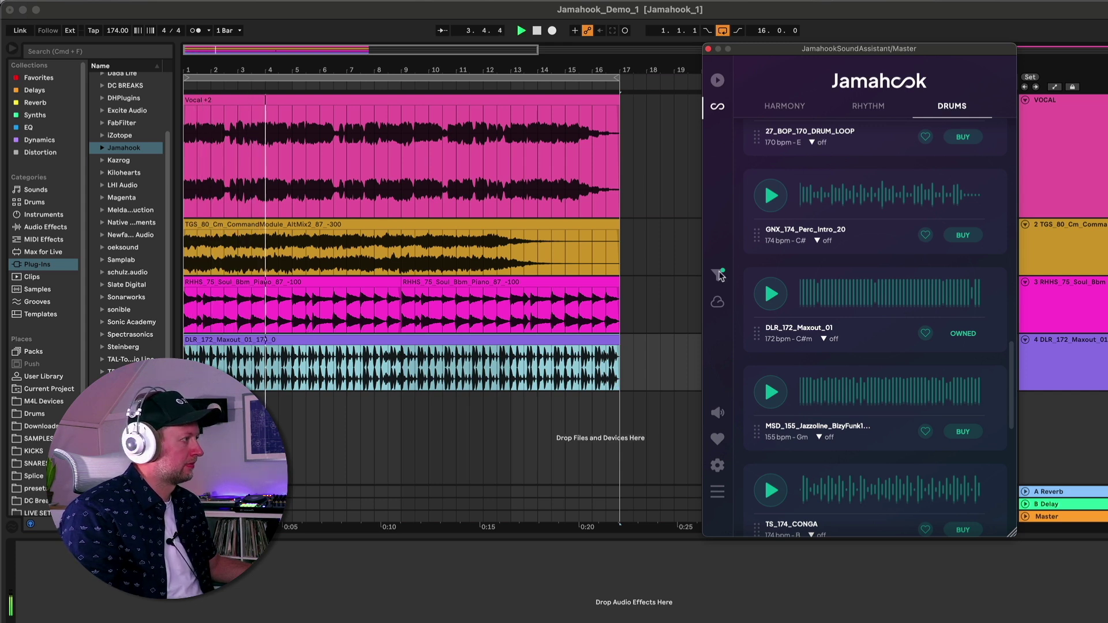
- Filter Jamahook to Bass loops in Drum and Bass, EDM, Future Bass and Jungle genres
{"action": "left_click", "coordinate": [717, 275]}
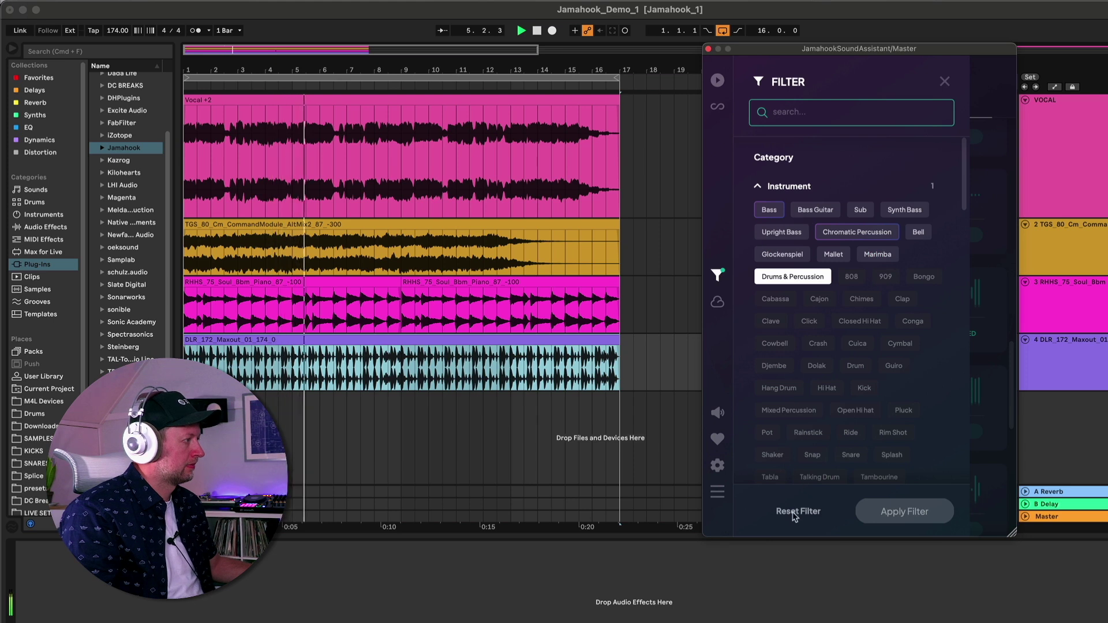
{"action": "left_click", "coordinate": [717, 275]}
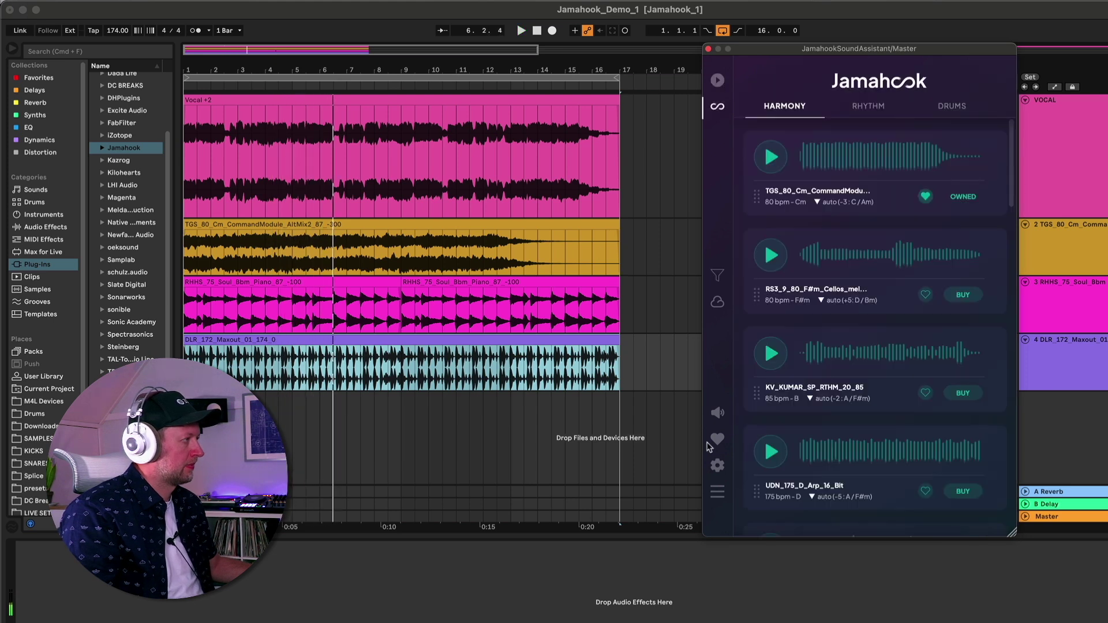
{"action": "left_click", "coordinate": [717, 277]}
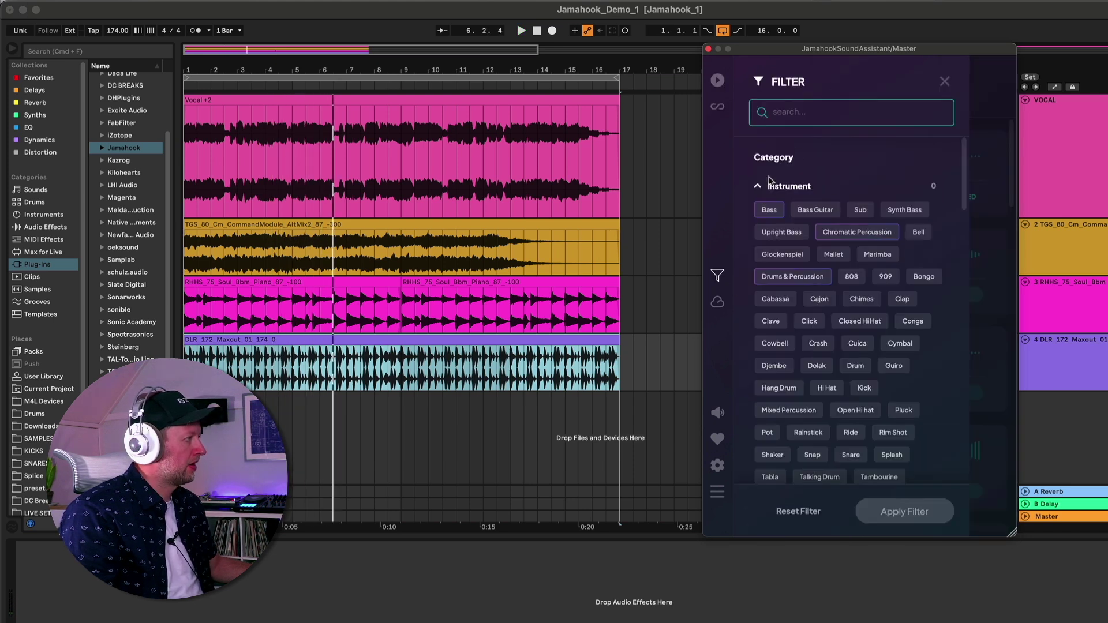
{"action": "left_click", "coordinate": [767, 213]}
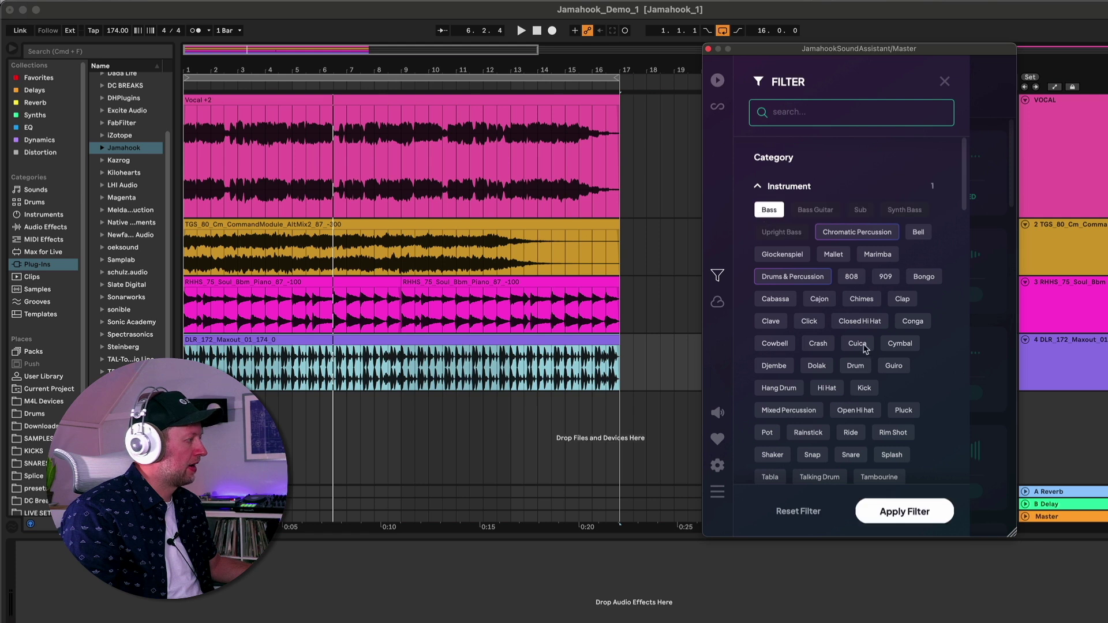
{"action": "scroll", "coordinate": [865, 348], "scroll_direction": "down", "scroll_amount": 10}
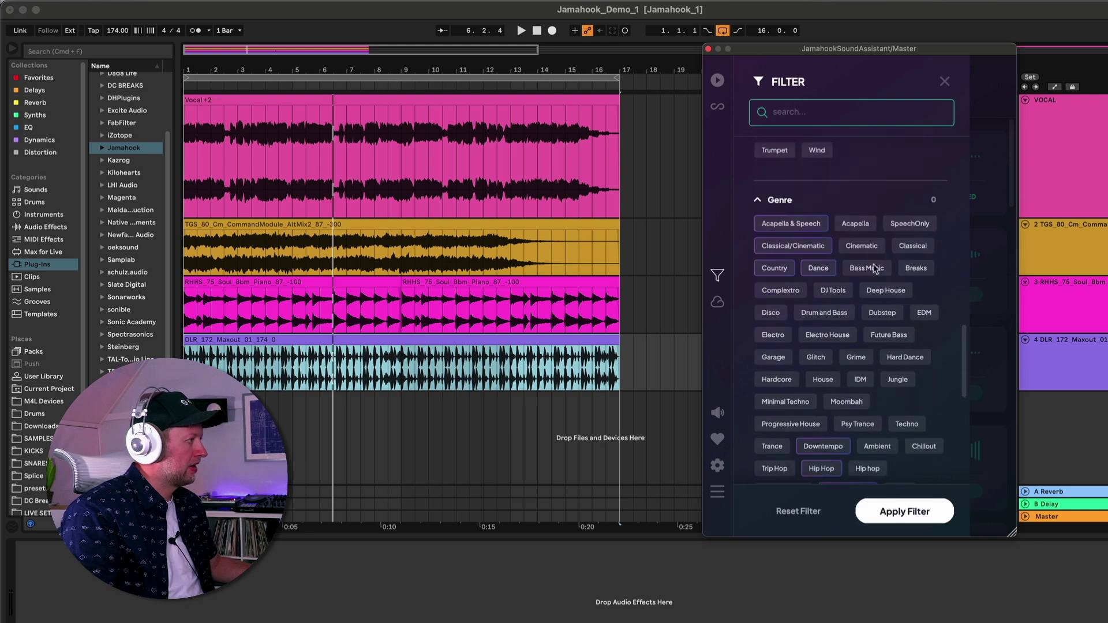
{"action": "left_click", "coordinate": [836, 313]}
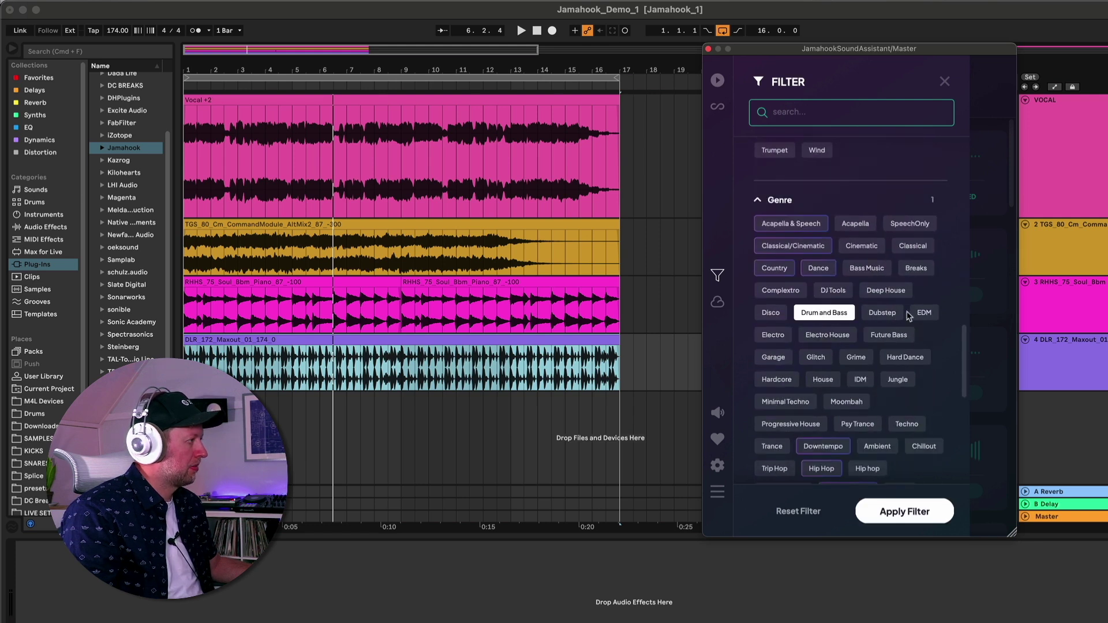
{"action": "left_click", "coordinate": [924, 312]}
{"action": "left_click", "coordinate": [899, 336]}
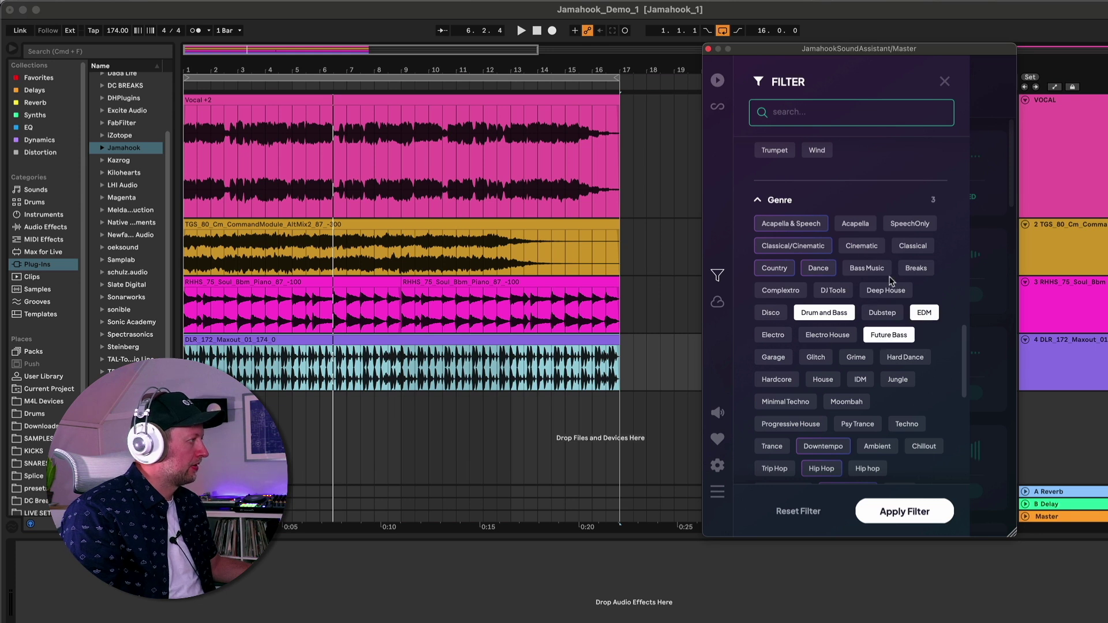
{"action": "left_click", "coordinate": [896, 383]}
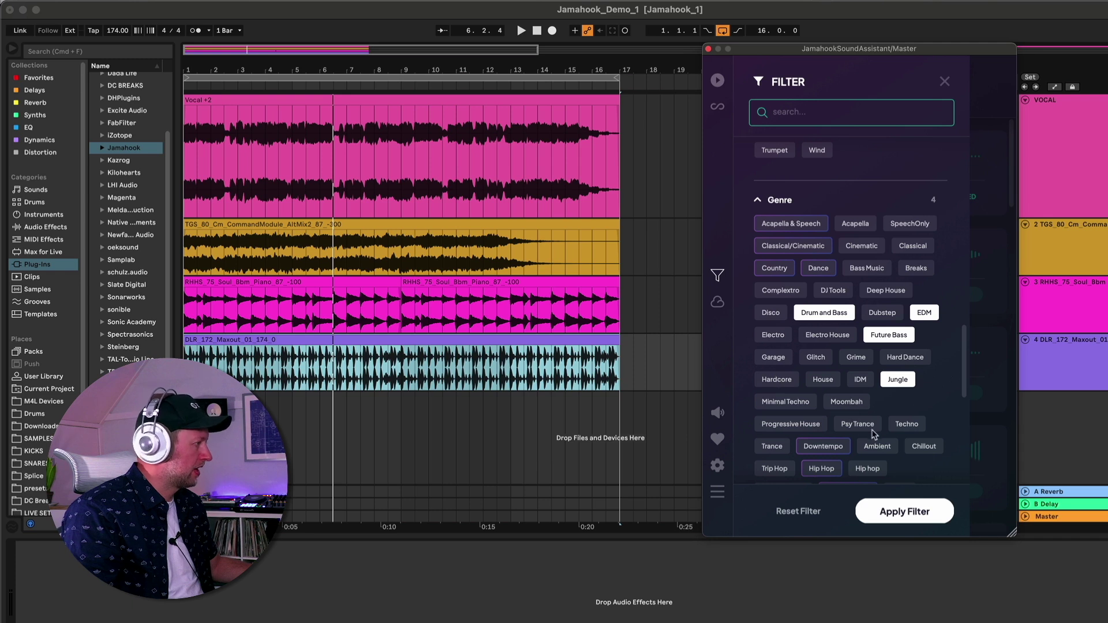
{"action": "left_click", "coordinate": [918, 515]}
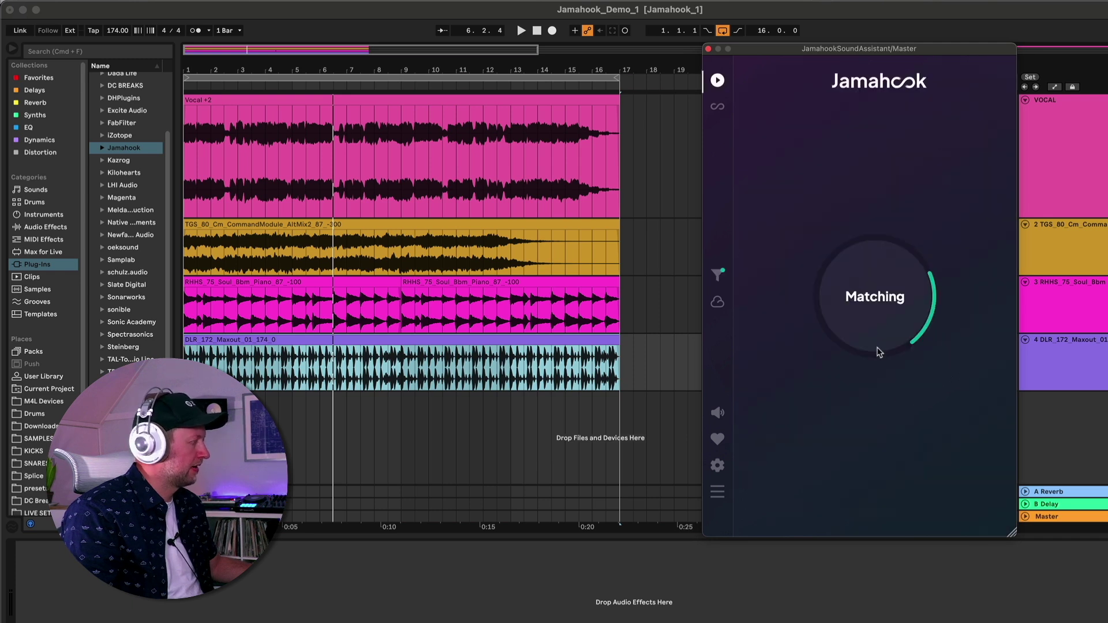
- Preview 175_C_BASS_LOOP_08c_8BAR and RYL_172_G_Truffleshuffle_Bass, hearing Truffleshuffle with the arrangement
{"action": "left_click", "coordinate": [770, 164]}
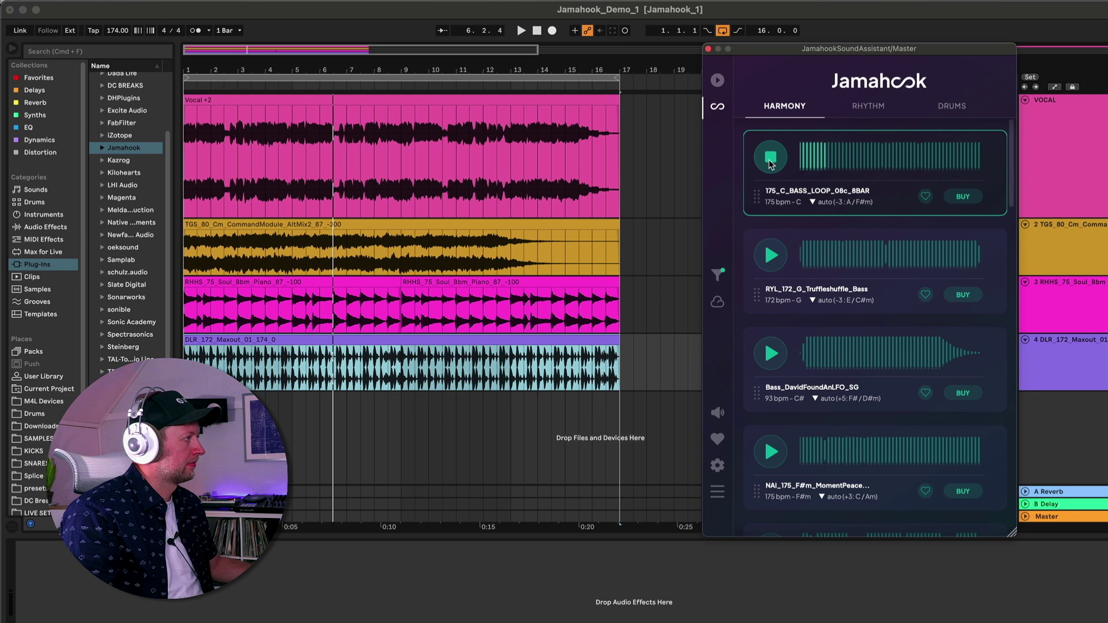
{"action": "left_click", "coordinate": [770, 165]}
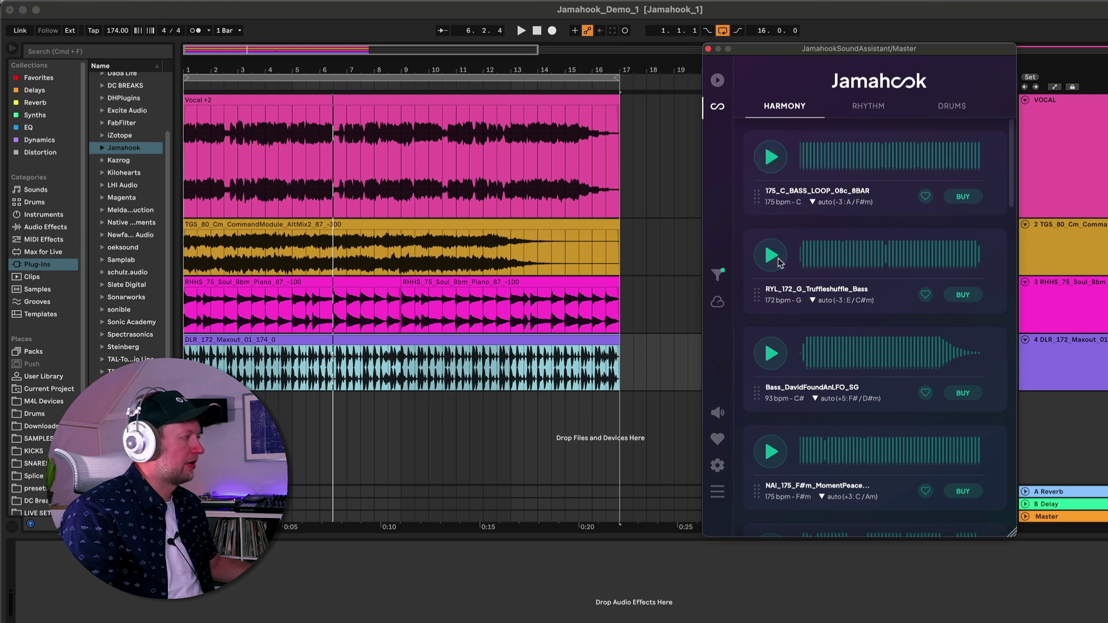
{"action": "left_click", "coordinate": [773, 257]}
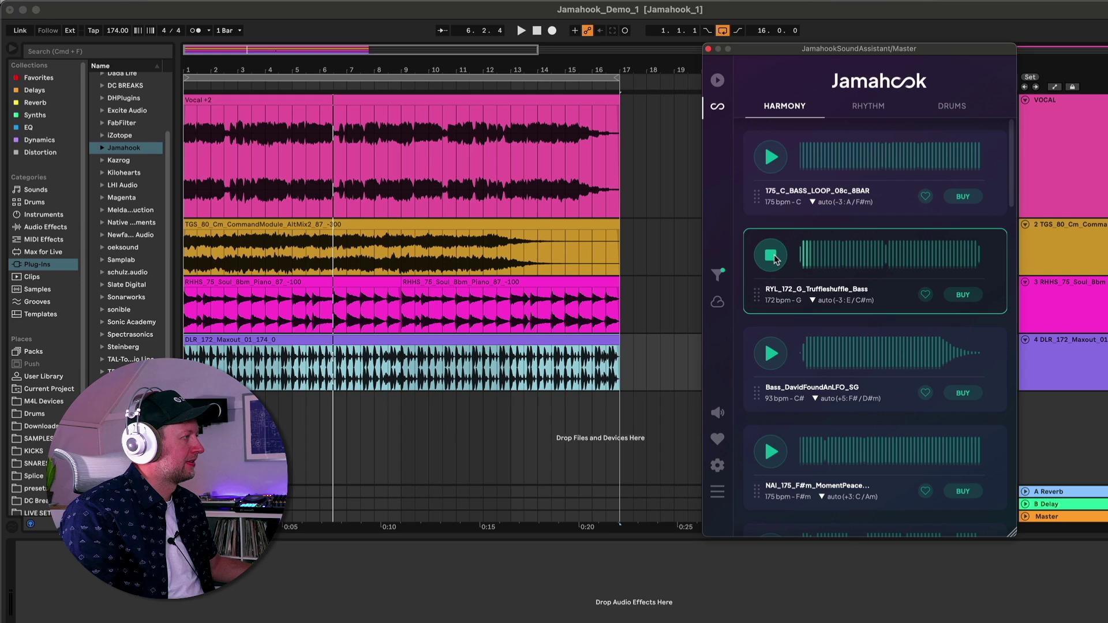
{"action": "left_click", "coordinate": [773, 257]}
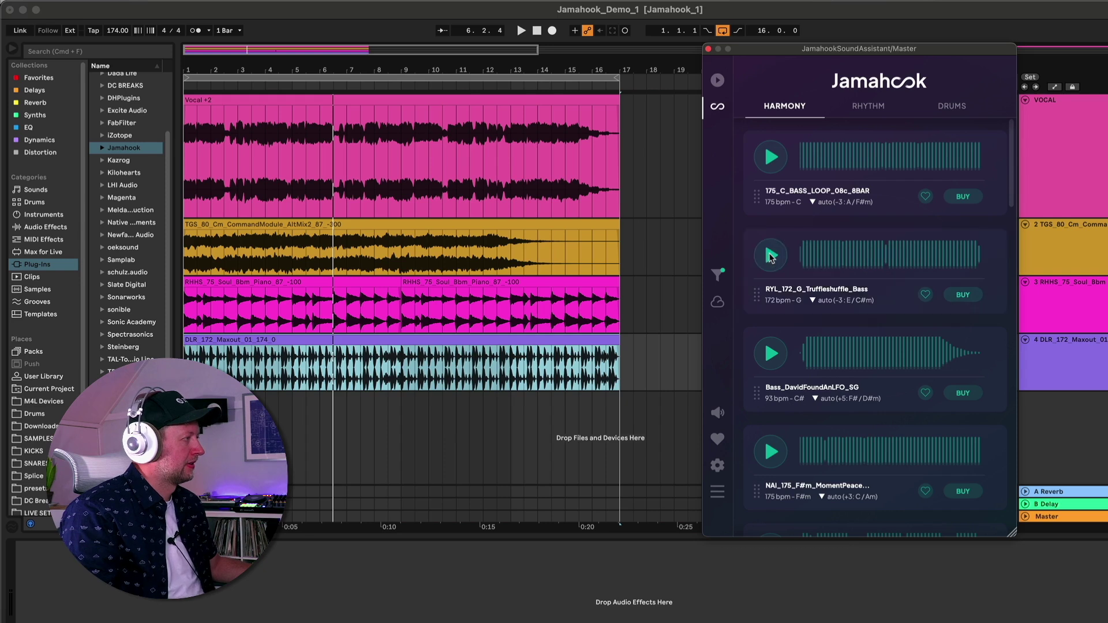
{"action": "key", "text": "space"}
{"action": "left_click", "coordinate": [772, 256]}
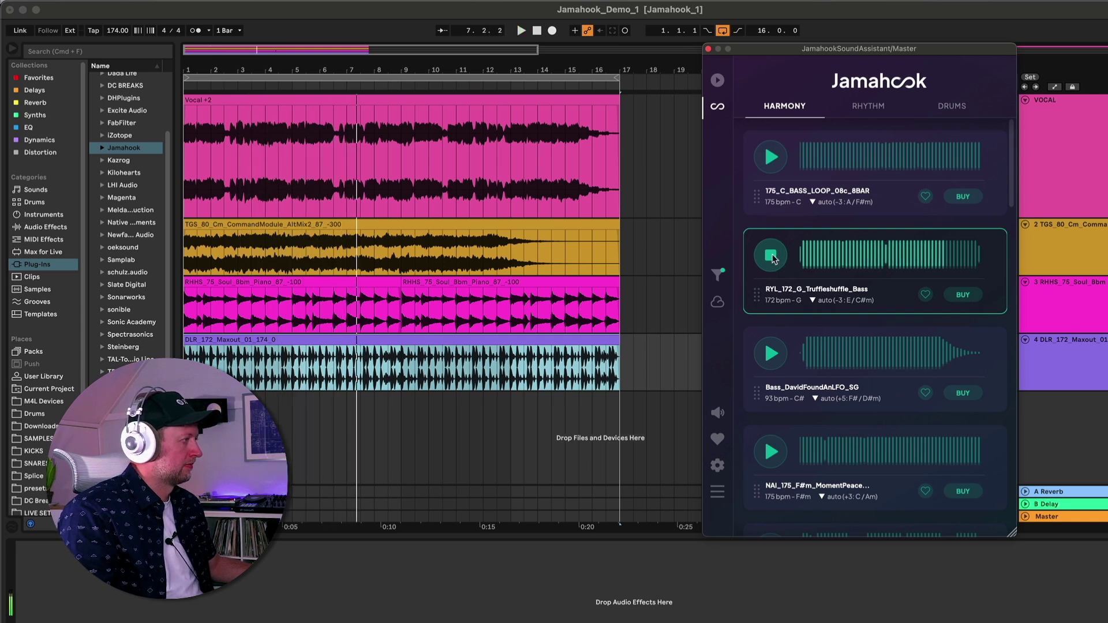
{"action": "left_click", "coordinate": [538, 31]}
{"action": "left_click", "coordinate": [538, 31]}
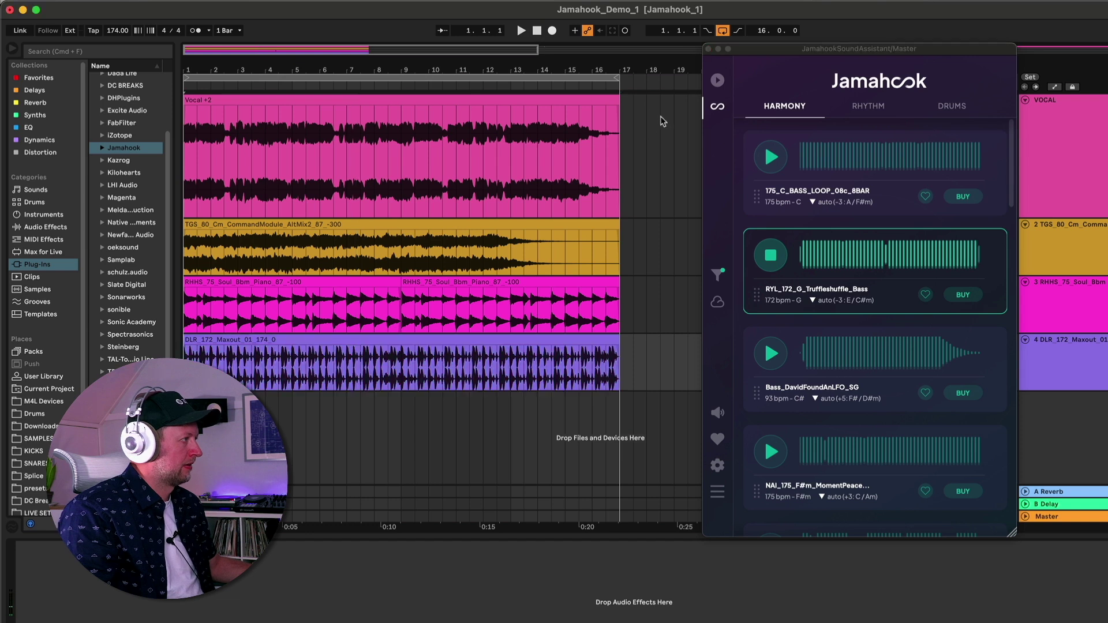
{"action": "left_click", "coordinate": [779, 243]}
- Preview the Bass_DavidFoundAnLFO_SG, NAI_175 F#m and NTX_173_E_Synth_Bass_22 loops
{"action": "left_click", "coordinate": [772, 353]}
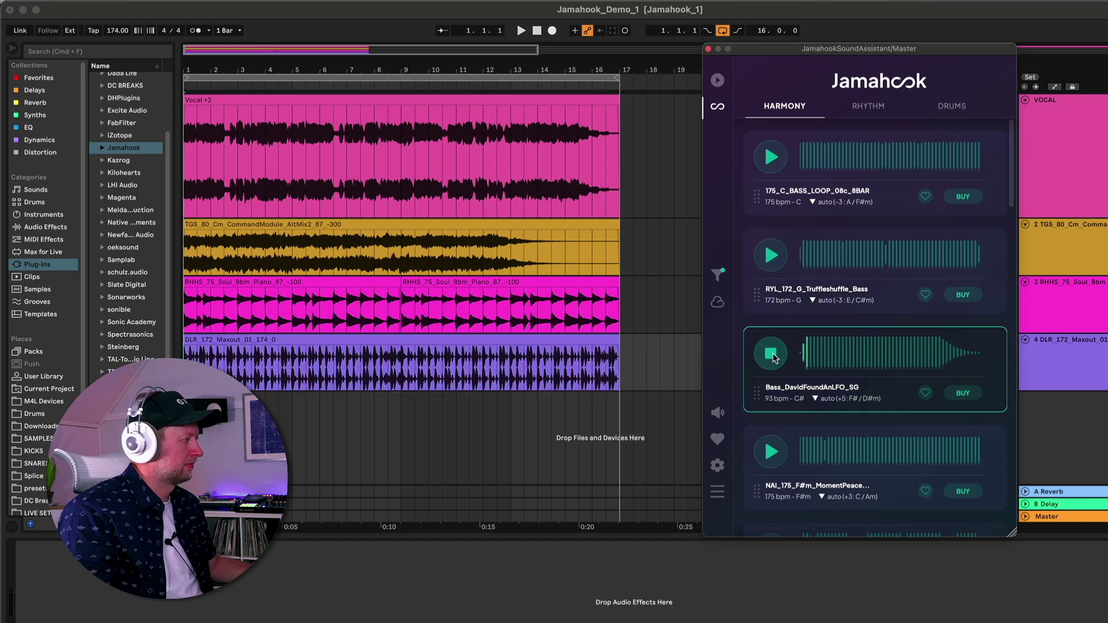
{"action": "scroll", "coordinate": [773, 392], "scroll_direction": "down", "scroll_amount": 2}
{"action": "left_click", "coordinate": [771, 396]}
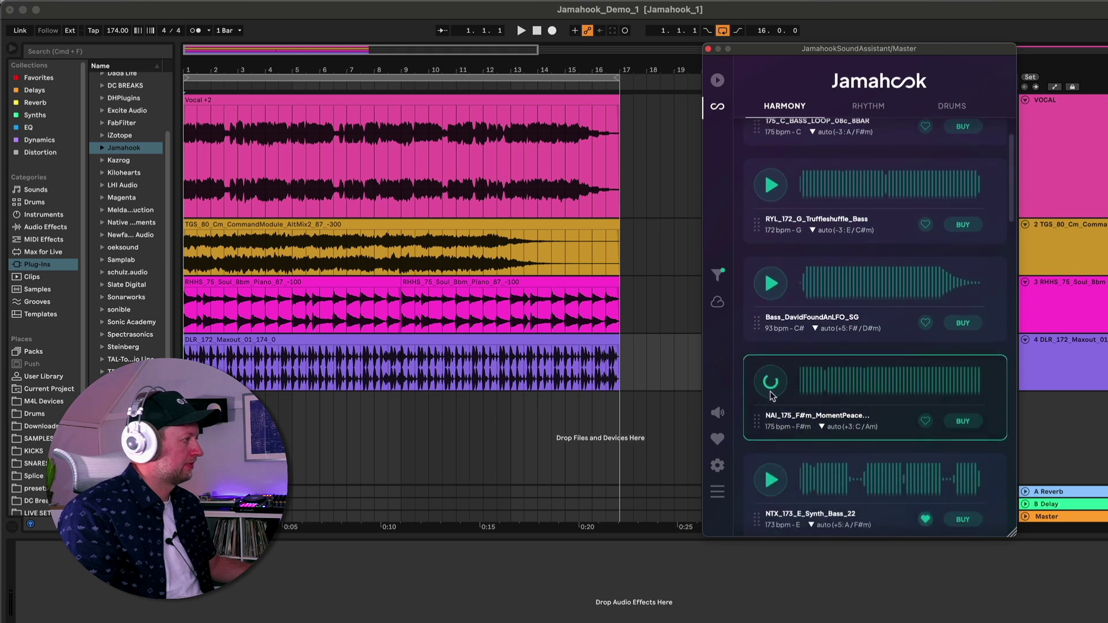
{"action": "scroll", "coordinate": [771, 396], "scroll_direction": "down", "scroll_amount": 1}
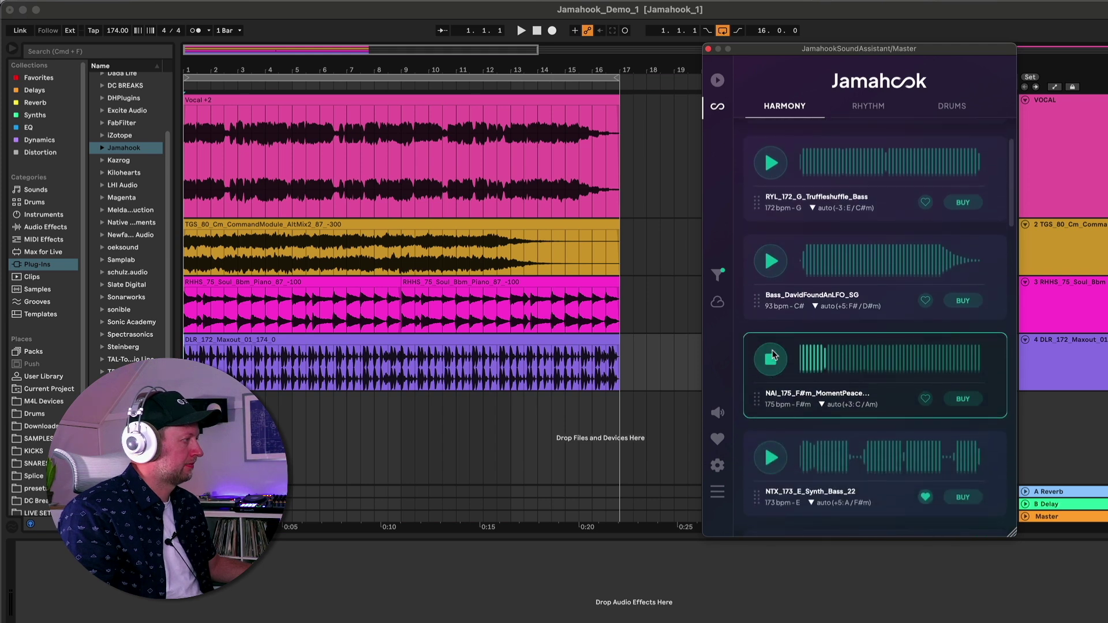
{"action": "left_click", "coordinate": [772, 357]}
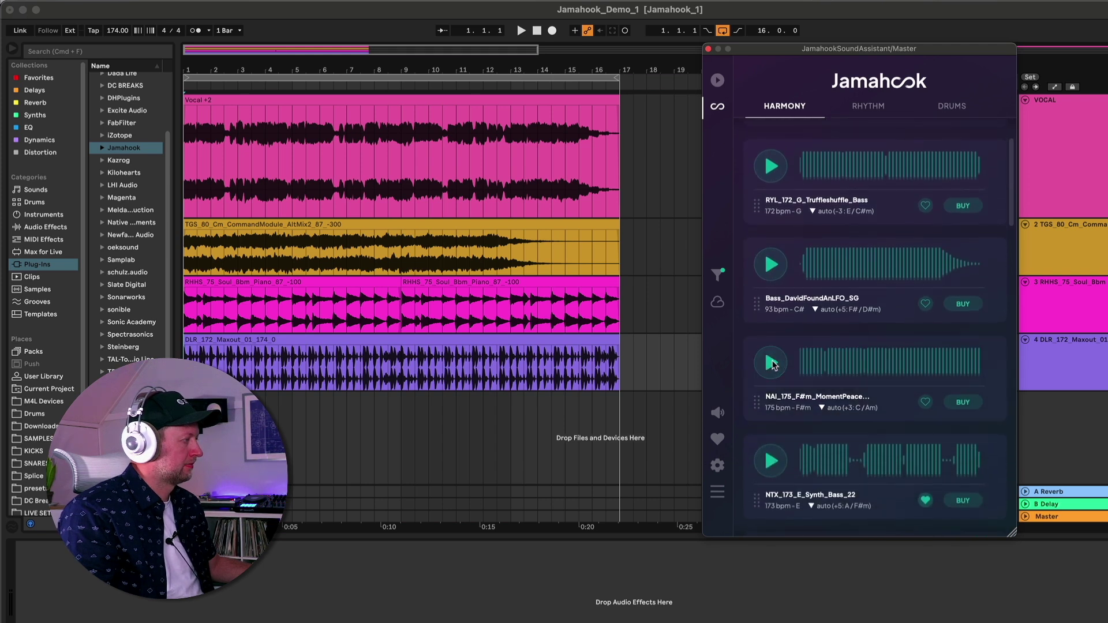
{"action": "scroll", "coordinate": [776, 413], "scroll_direction": "down", "scroll_amount": 2}
{"action": "left_click", "coordinate": [777, 411]}
{"action": "scroll", "coordinate": [778, 383], "scroll_direction": "down", "scroll_amount": 1}
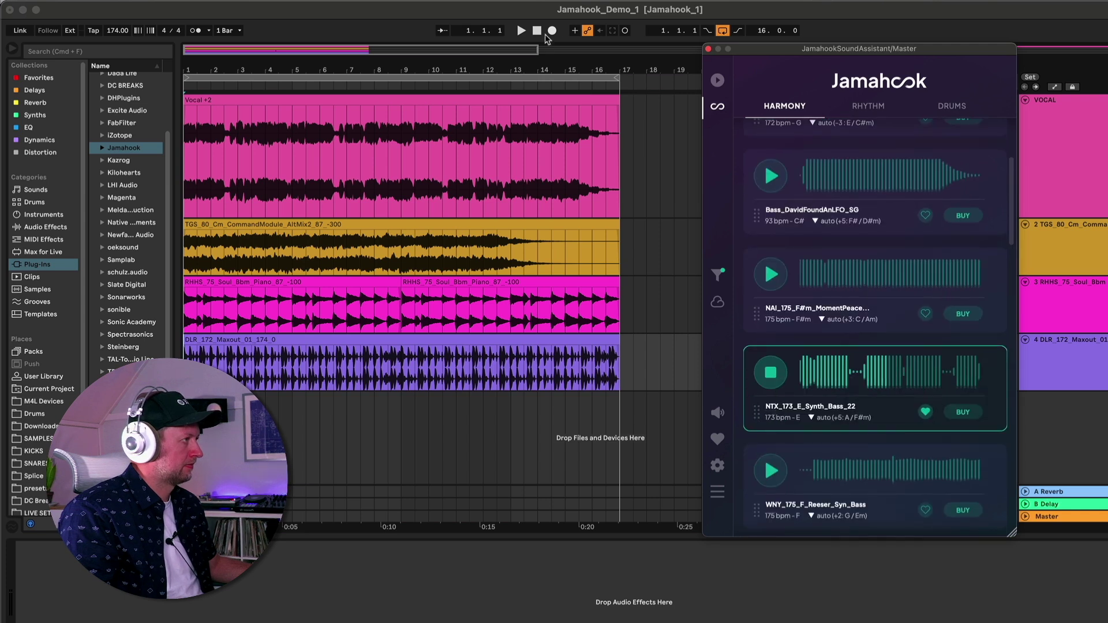
- Play the arrangement and audition NAI_80_Fm_KillerStep_Bass_2 and 095 Netsky Bass 170Bpm against it
{"action": "left_click", "coordinate": [521, 31]}
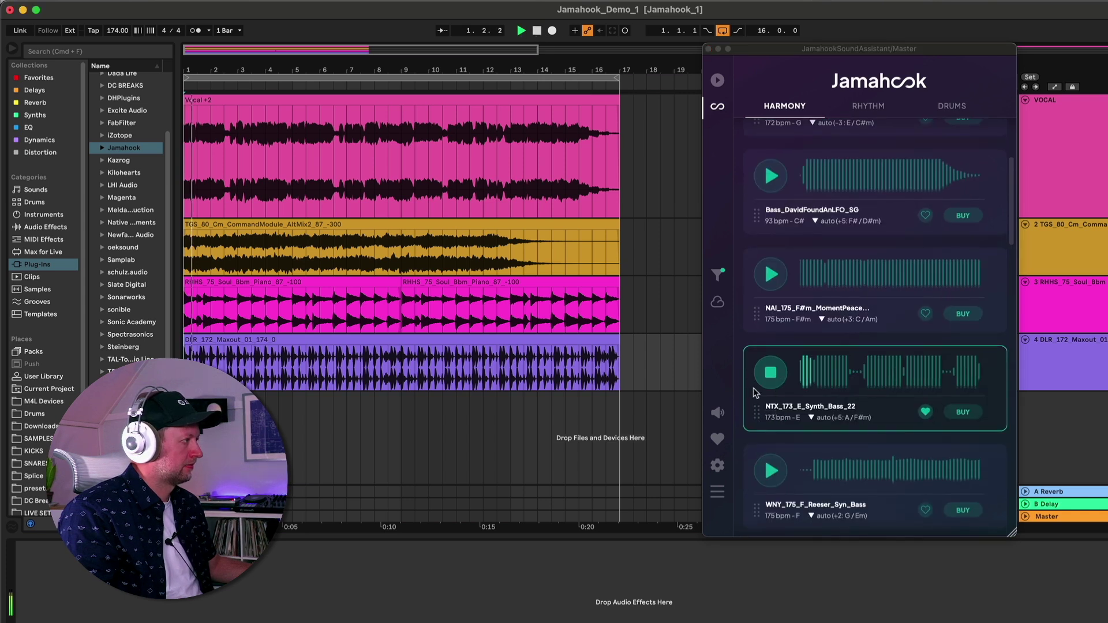
{"action": "scroll", "coordinate": [759, 384], "scroll_direction": "down", "scroll_amount": 1}
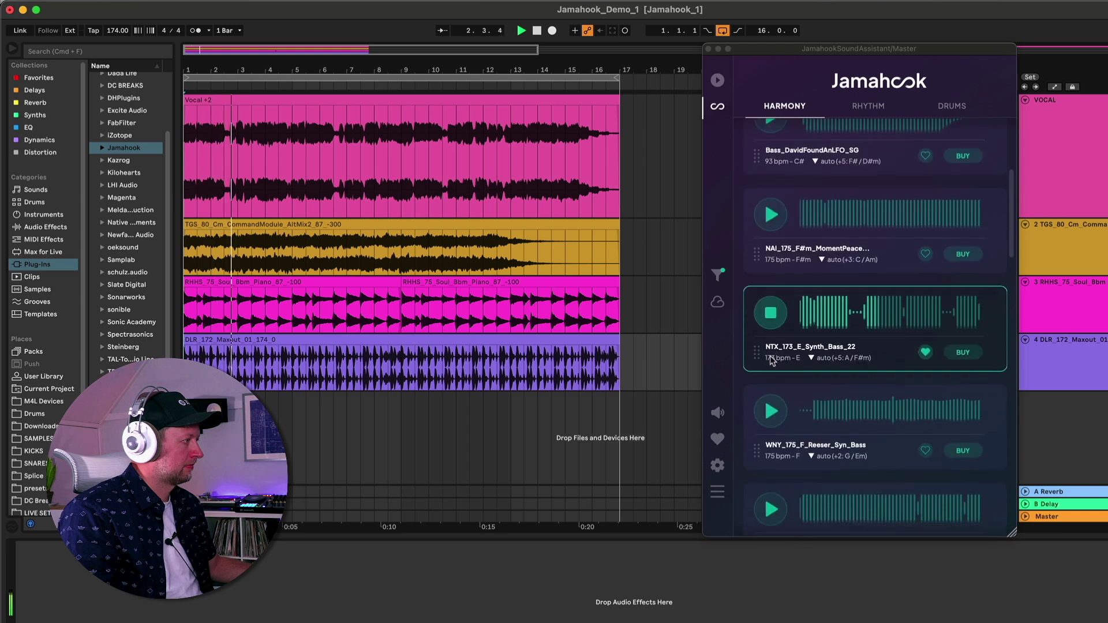
{"action": "scroll", "coordinate": [770, 360], "scroll_direction": "down", "scroll_amount": 1}
{"action": "scroll", "coordinate": [773, 335], "scroll_direction": "down", "scroll_amount": 1}
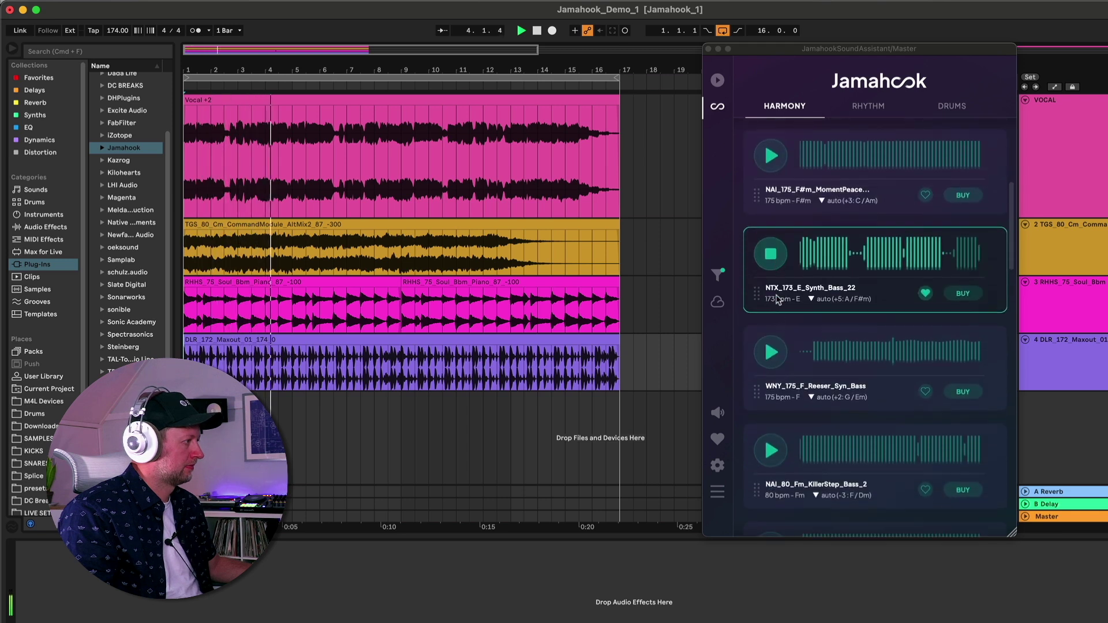
{"action": "left_click", "coordinate": [771, 450]}
{"action": "scroll", "coordinate": [771, 450], "scroll_direction": "down", "scroll_amount": 1}
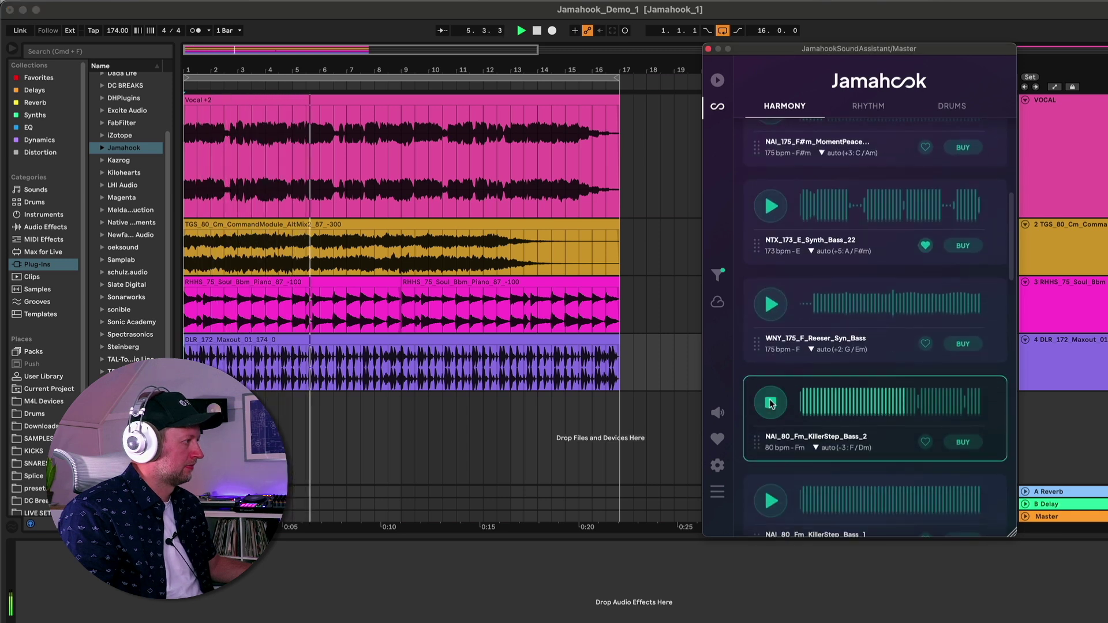
{"action": "scroll", "coordinate": [771, 402], "scroll_direction": "down", "scroll_amount": 3}
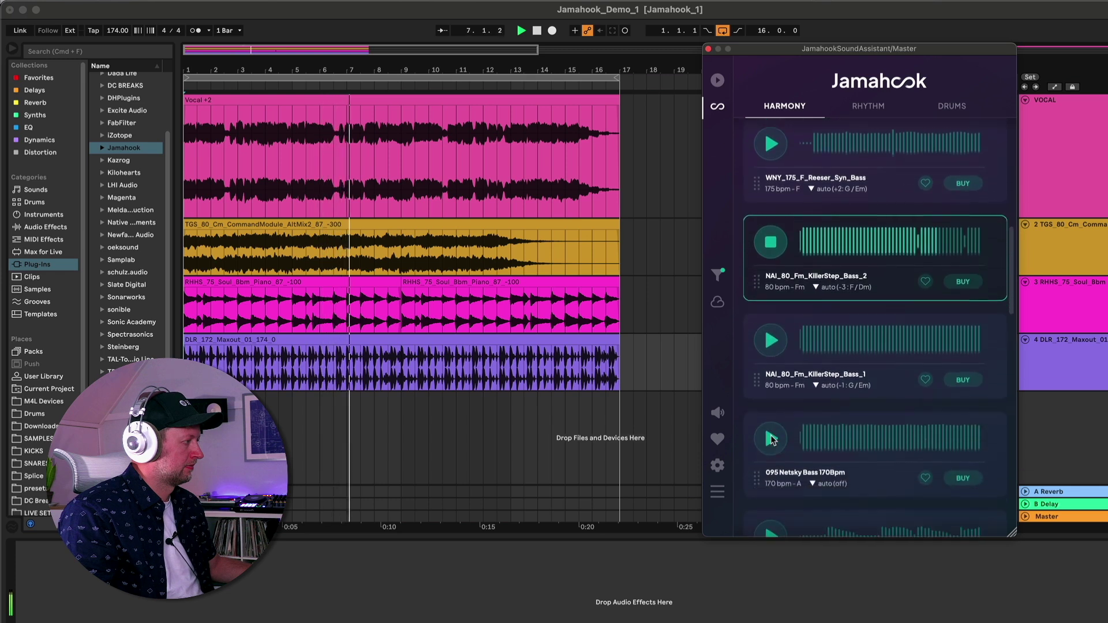
{"action": "scroll", "coordinate": [772, 439], "scroll_direction": "down", "scroll_amount": 2}
{"action": "left_click", "coordinate": [771, 344]}
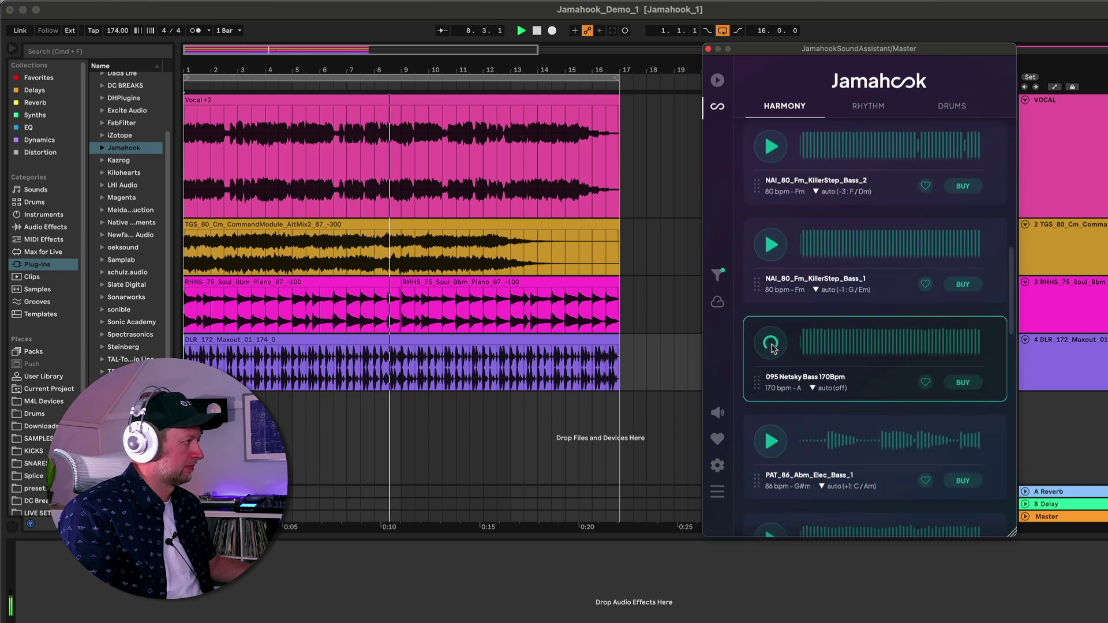
- Audition the DLY_174 Reese and PARADOX bass loops with the playing arrangement
{"action": "scroll", "coordinate": [773, 347], "scroll_direction": "down", "scroll_amount": 1}
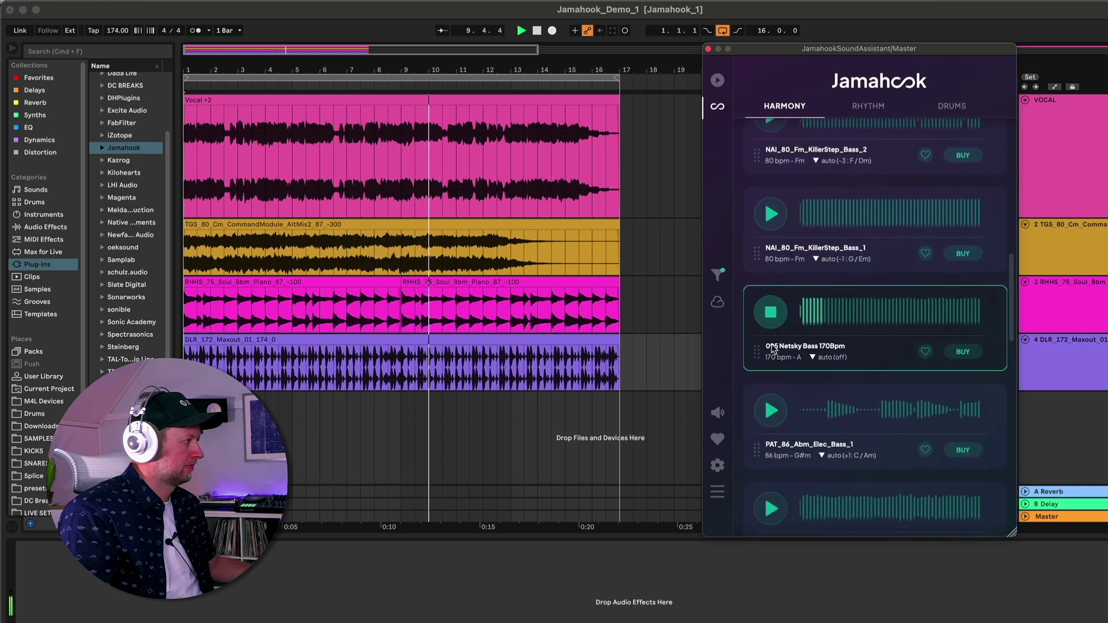
{"action": "scroll", "coordinate": [773, 349], "scroll_direction": "down", "scroll_amount": 2}
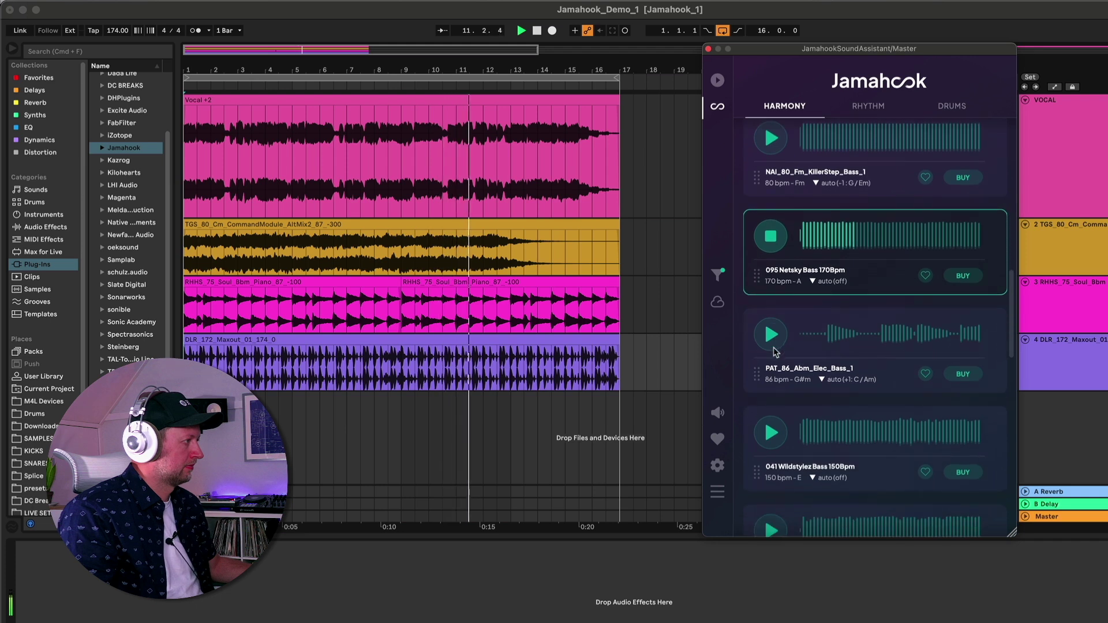
{"action": "scroll", "coordinate": [773, 349], "scroll_direction": "down", "scroll_amount": 1}
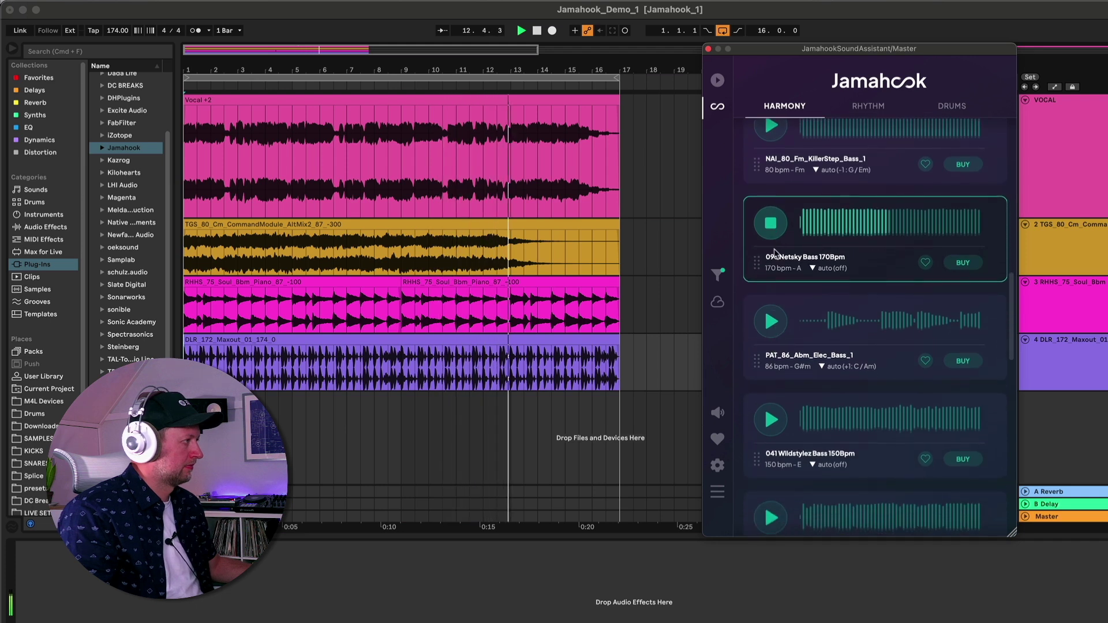
{"action": "scroll", "coordinate": [781, 354], "scroll_direction": "down", "scroll_amount": 1}
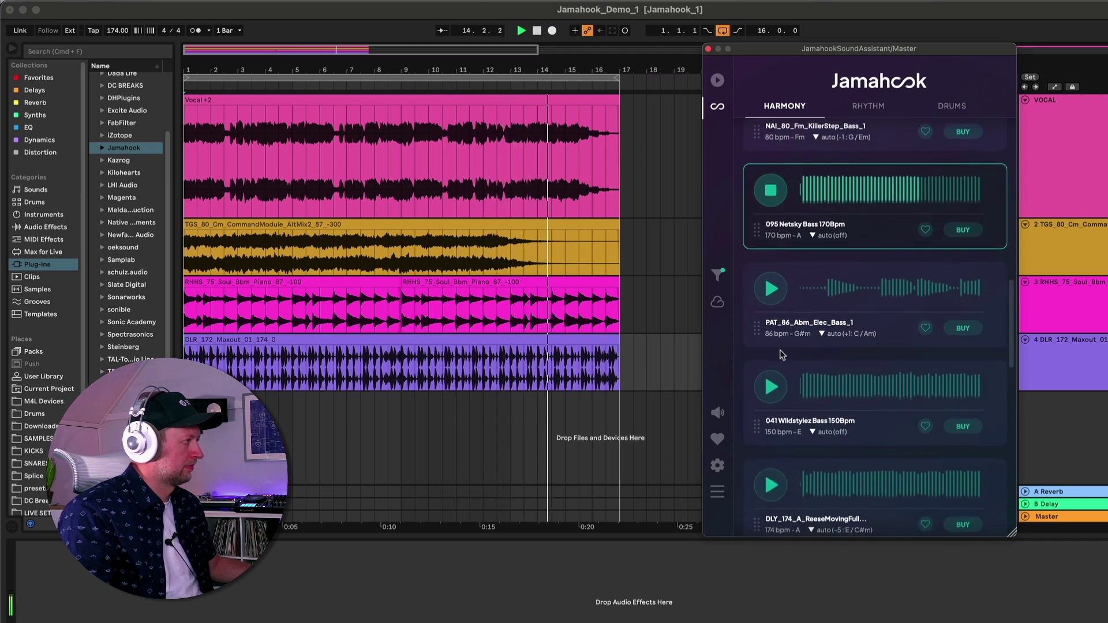
{"action": "scroll", "coordinate": [779, 354], "scroll_direction": "down", "scroll_amount": 3}
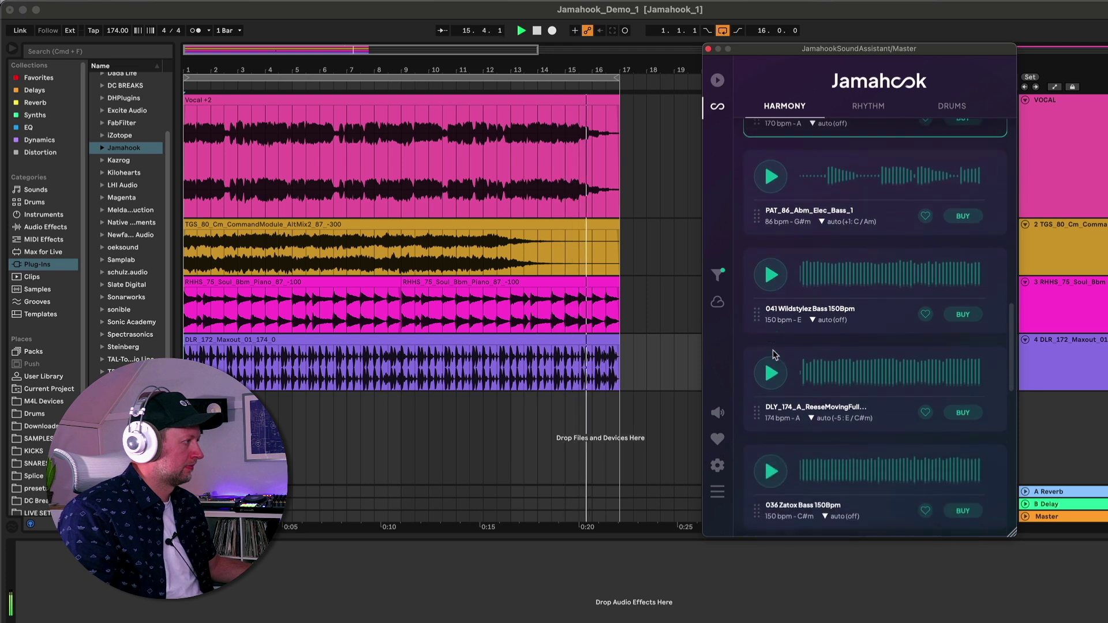
{"action": "left_click", "coordinate": [772, 365]}
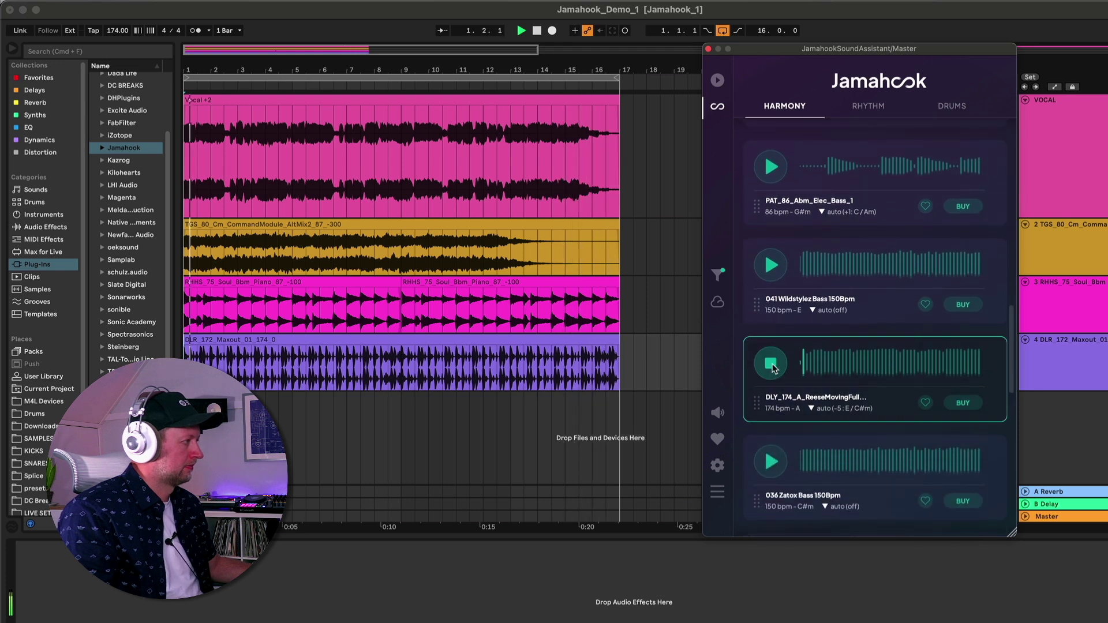
{"action": "scroll", "coordinate": [772, 364], "scroll_direction": "down", "scroll_amount": 2}
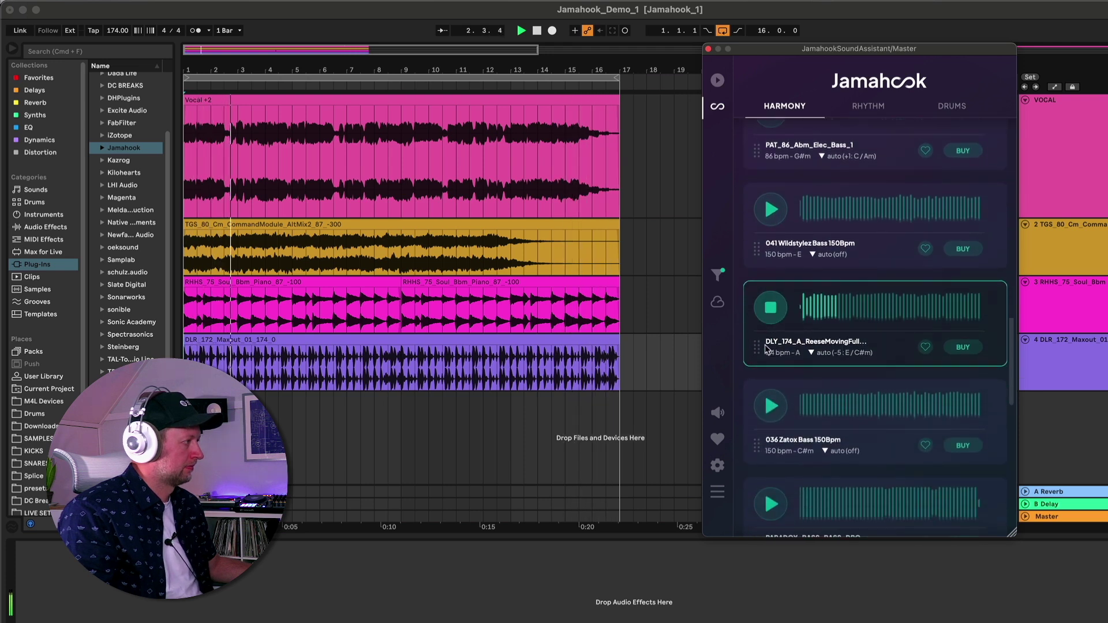
{"action": "scroll", "coordinate": [765, 349], "scroll_direction": "down", "scroll_amount": 1}
{"action": "scroll", "coordinate": [765, 350], "scroll_direction": "down", "scroll_amount": 1}
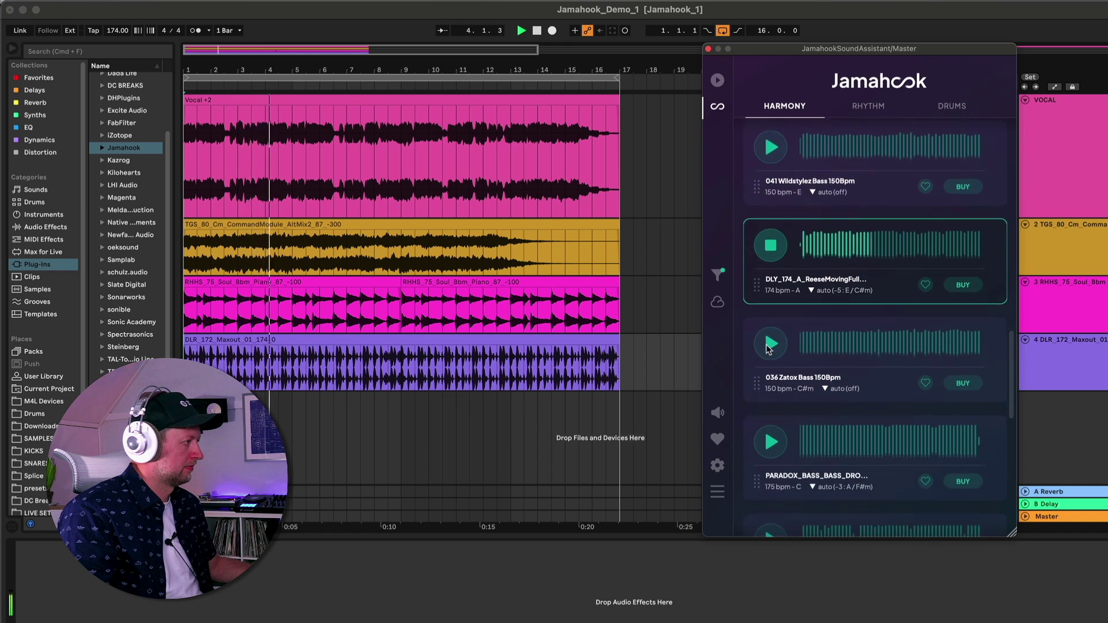
{"action": "left_click", "coordinate": [770, 442]}
{"action": "scroll", "coordinate": [761, 372], "scroll_direction": "down", "scroll_amount": 2}
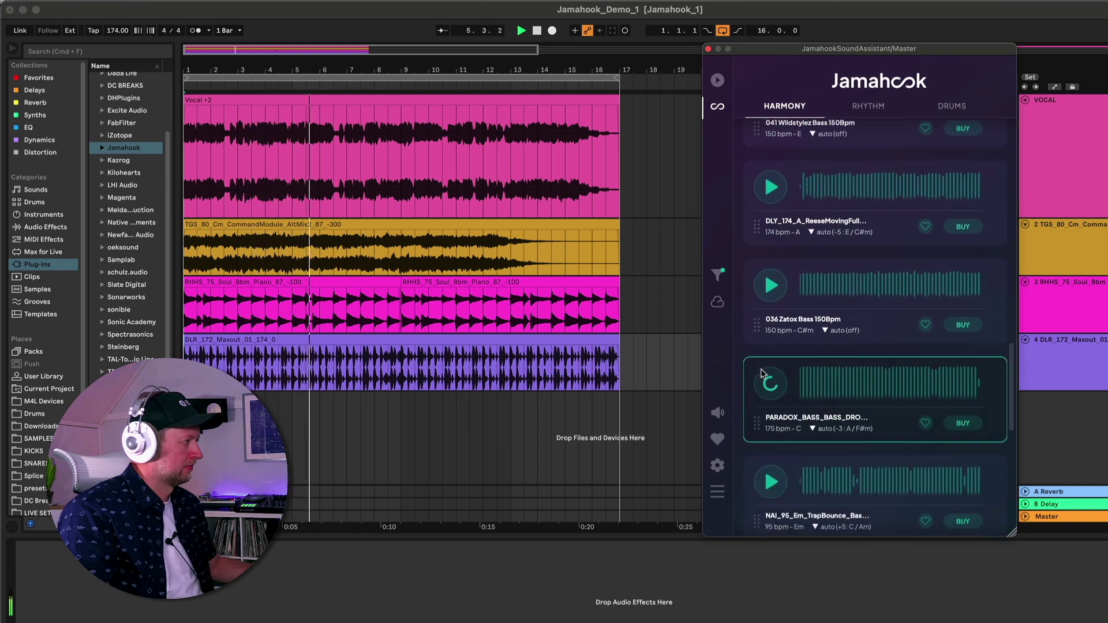
{"action": "scroll", "coordinate": [763, 369], "scroll_direction": "down", "scroll_amount": 1}
{"action": "scroll", "coordinate": [765, 355], "scroll_direction": "down", "scroll_amount": 1}
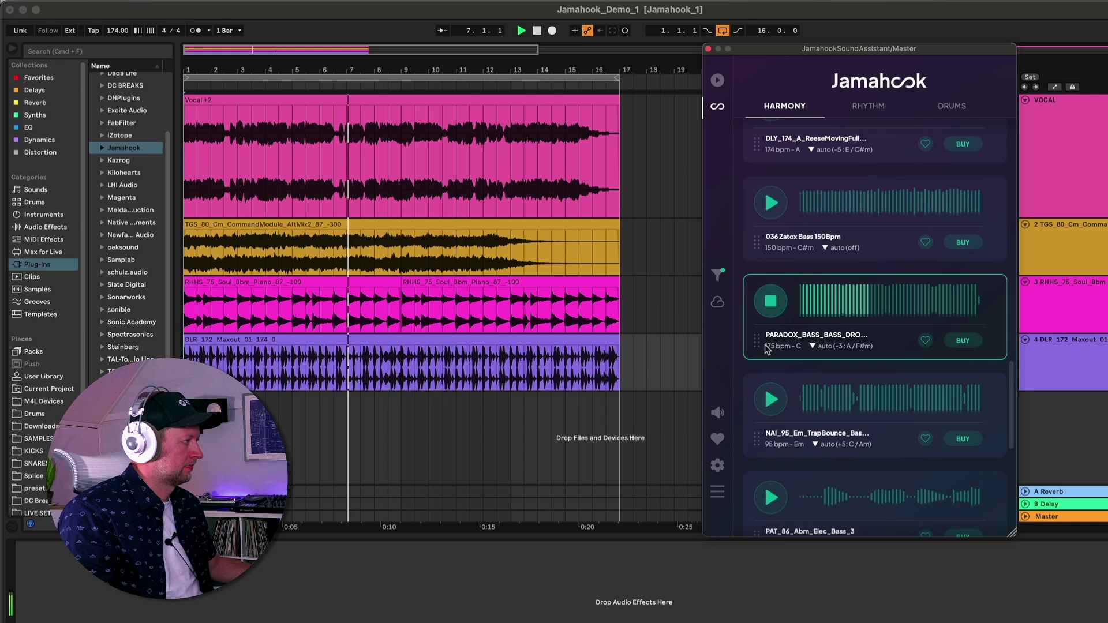
{"action": "scroll", "coordinate": [770, 363], "scroll_direction": "down", "scroll_amount": 1}
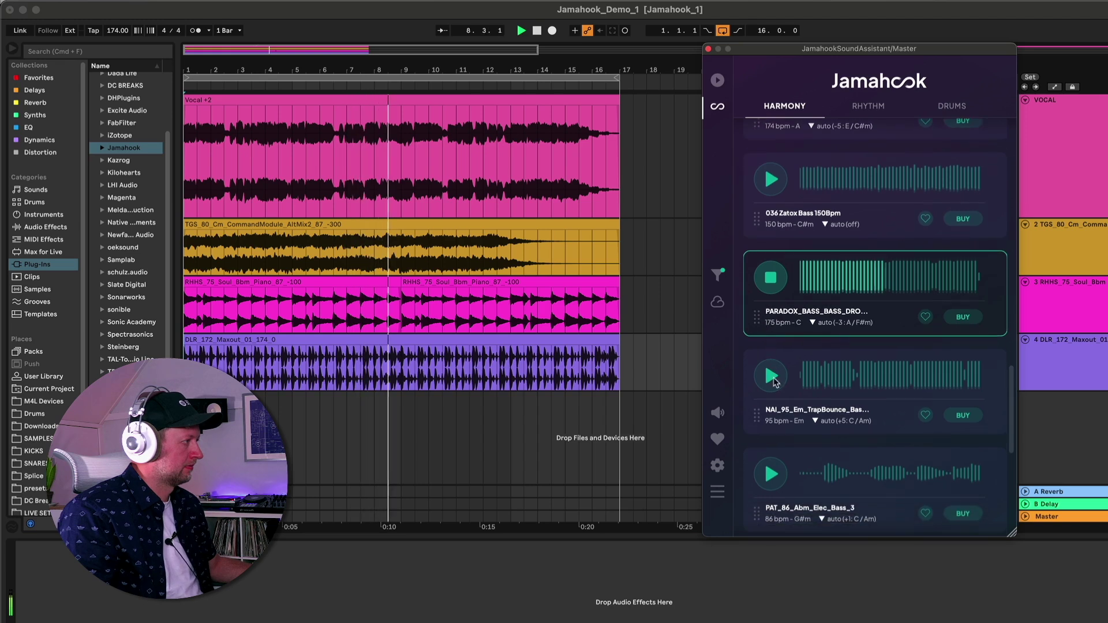
{"action": "scroll", "coordinate": [773, 384], "scroll_direction": "down", "scroll_amount": 5}
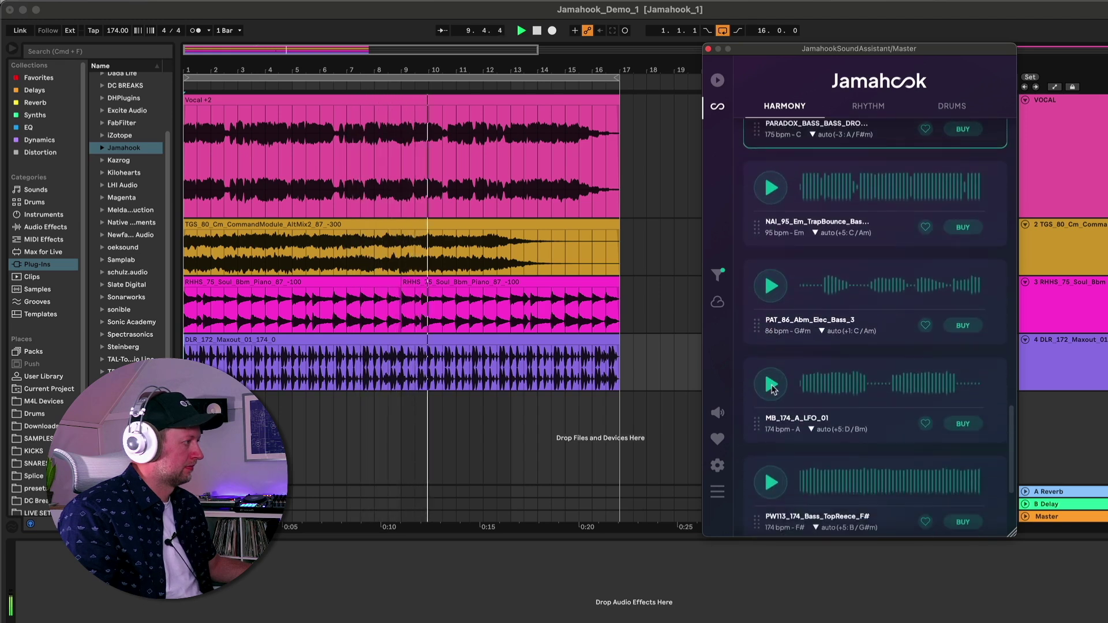
{"action": "scroll", "coordinate": [773, 387], "scroll_direction": "up", "scroll_amount": 1}
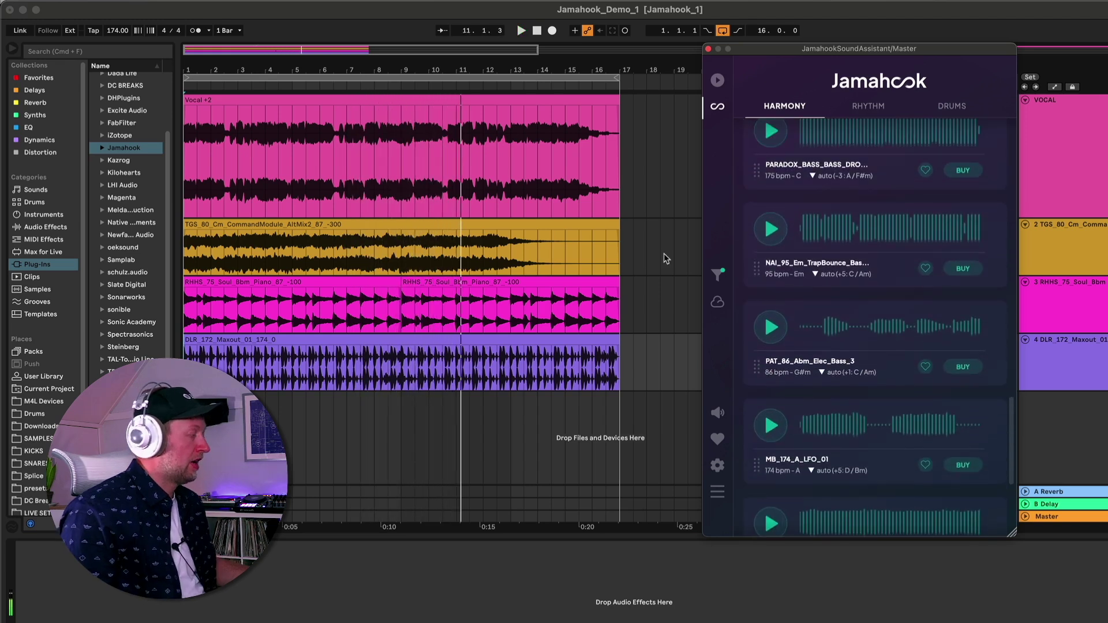
- Remove EDM and Future Bass from Jamahook's genre filter, keeping Drum and Bass and Jungle, and apply it
{"action": "left_click", "coordinate": [716, 275]}
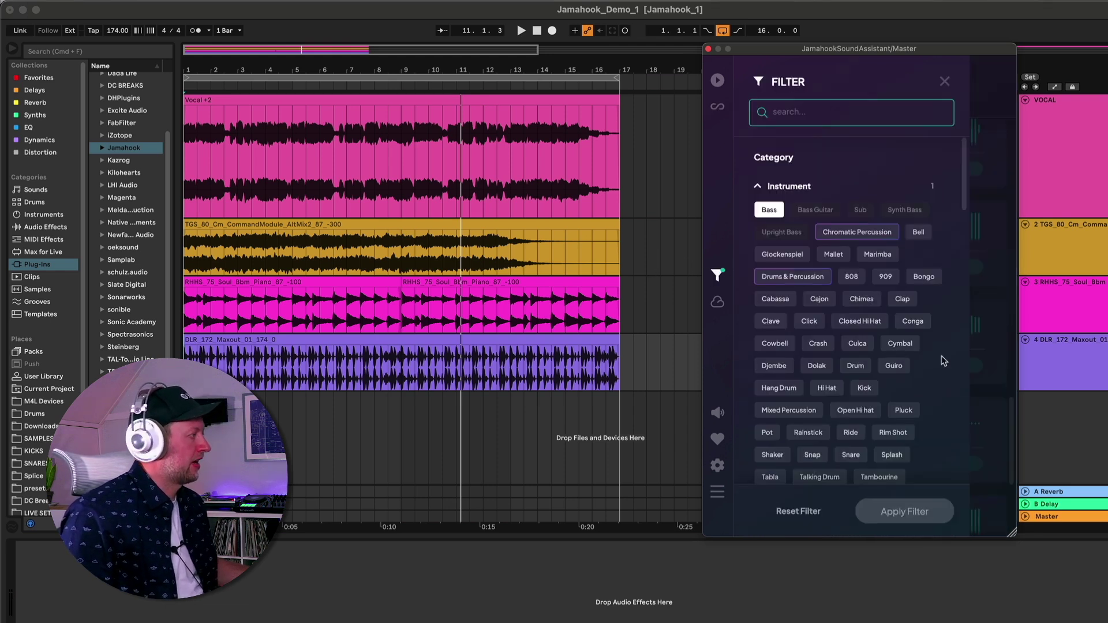
{"action": "scroll", "coordinate": [942, 361], "scroll_direction": "down", "scroll_amount": 15}
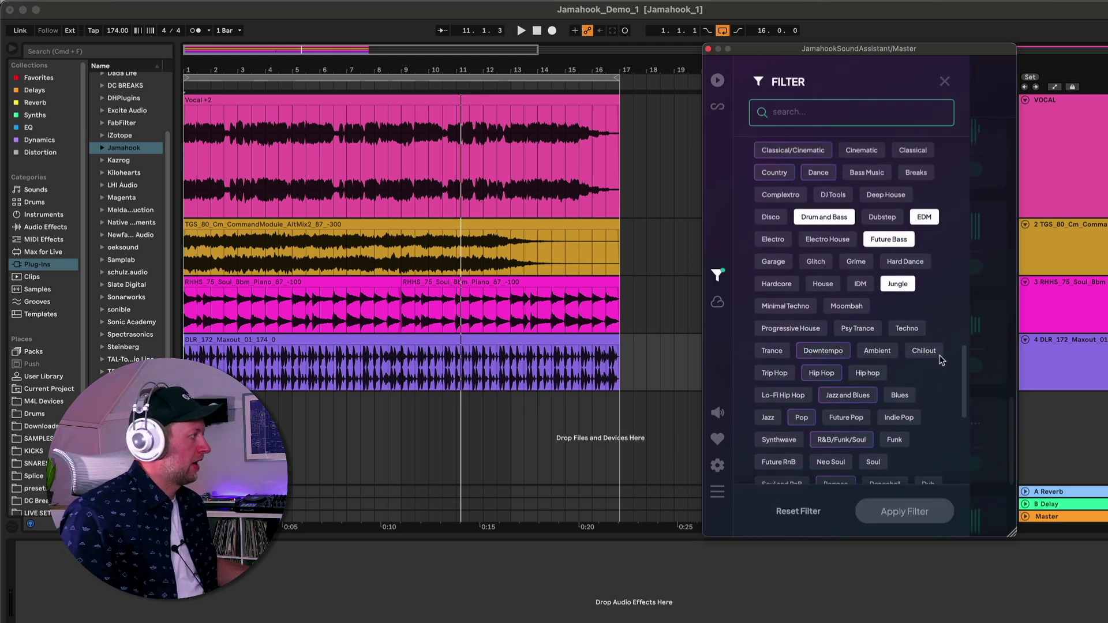
{"action": "left_click", "coordinate": [917, 219]}
{"action": "left_click", "coordinate": [892, 239]}
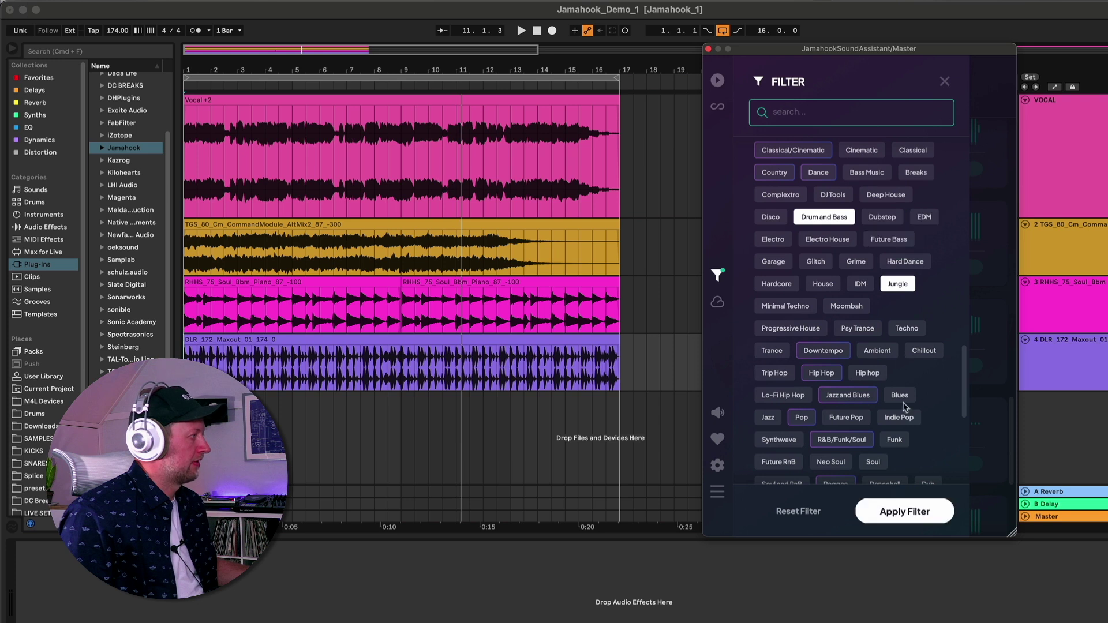
{"action": "left_click", "coordinate": [908, 512]}
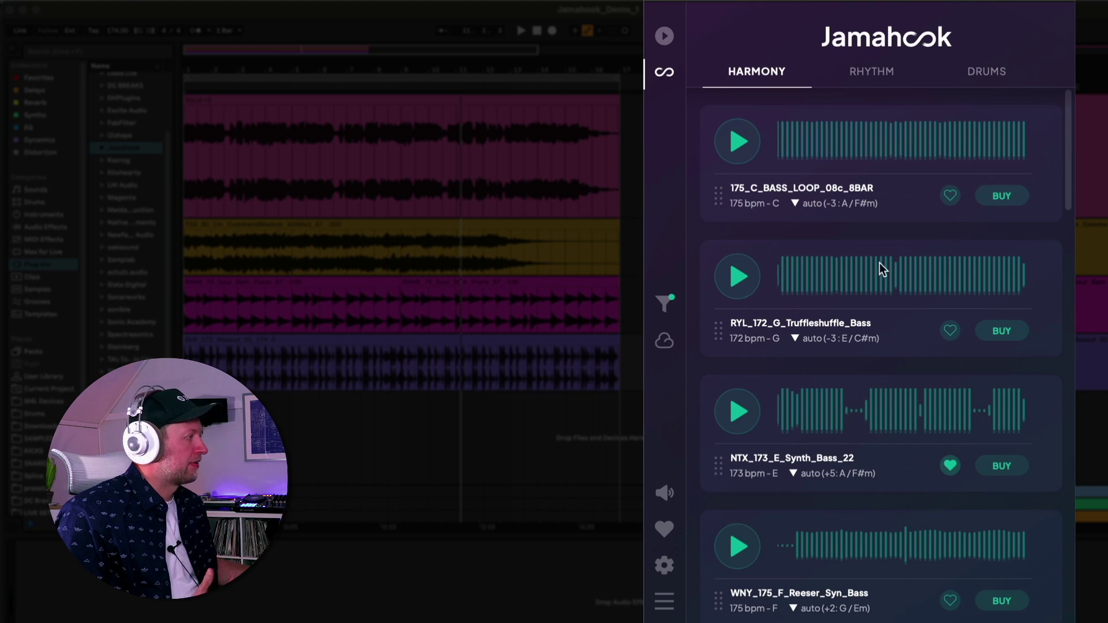
- Look through Jamahook's filter tags and close the panel without changing anything
{"action": "left_click", "coordinate": [668, 303]}
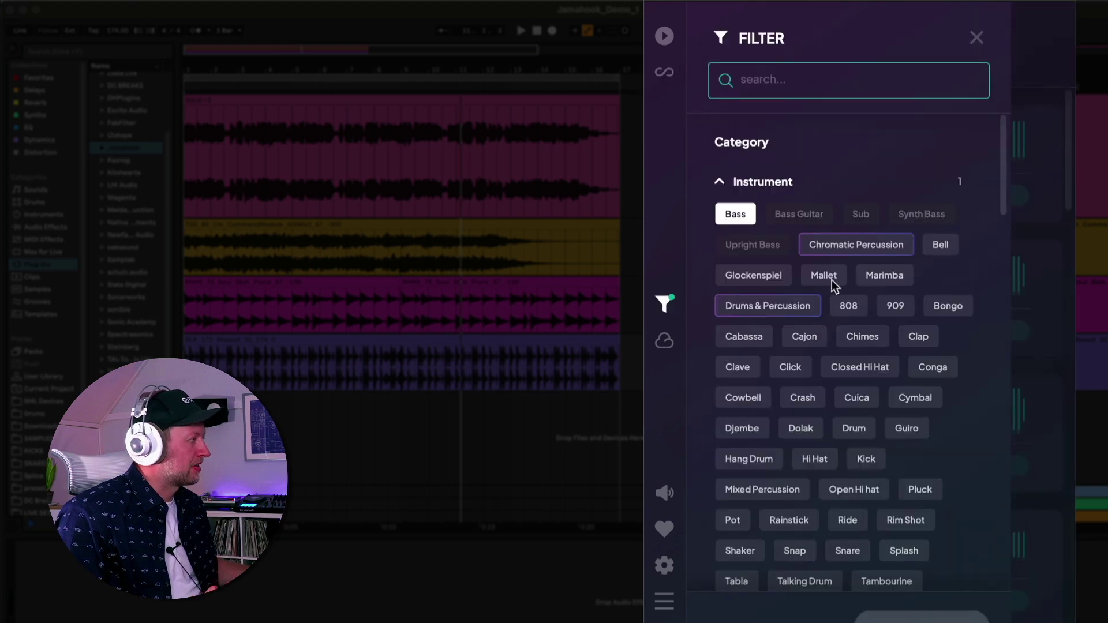
{"action": "scroll", "coordinate": [834, 286], "scroll_direction": "down", "scroll_amount": 6}
{"action": "scroll", "coordinate": [833, 285], "scroll_direction": "down", "scroll_amount": 15}
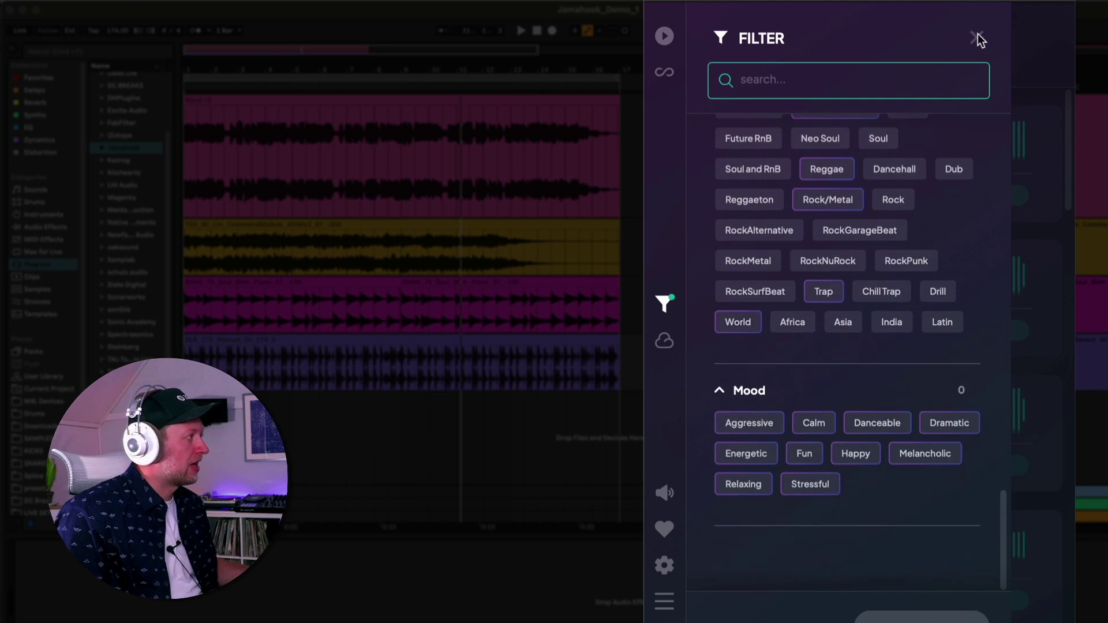
{"action": "left_click", "coordinate": [976, 38]}
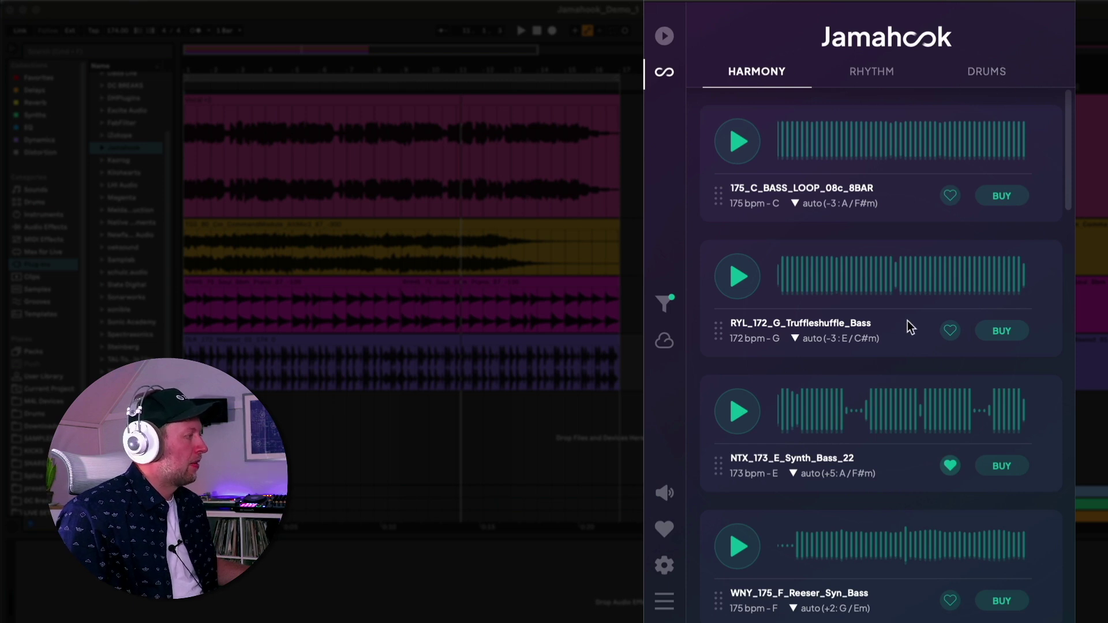
{"action": "left_click", "coordinate": [664, 341]}
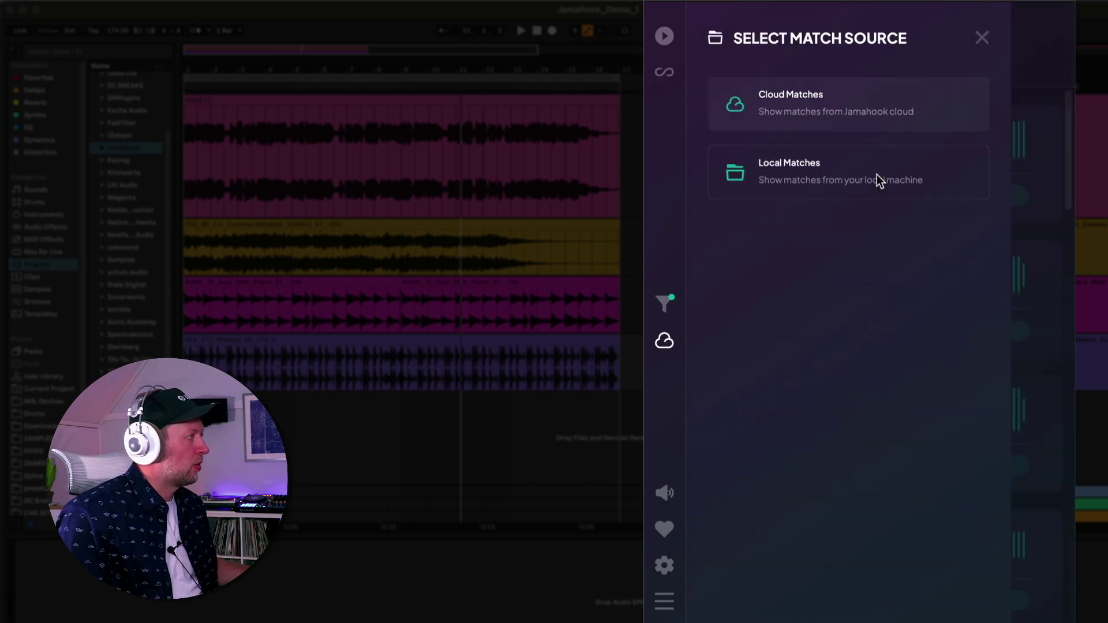